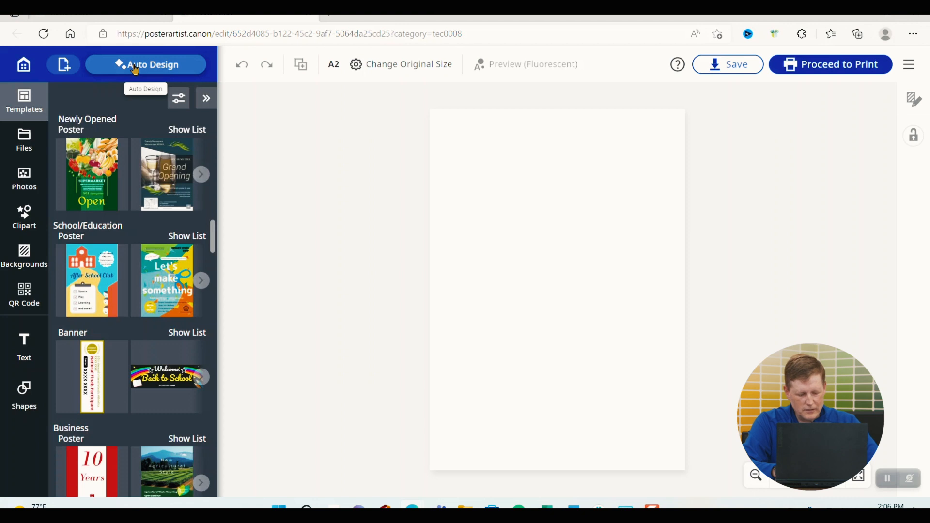
Start an Auto Design for the poster and set its category to Food and Beverage.
left_click(135, 70)
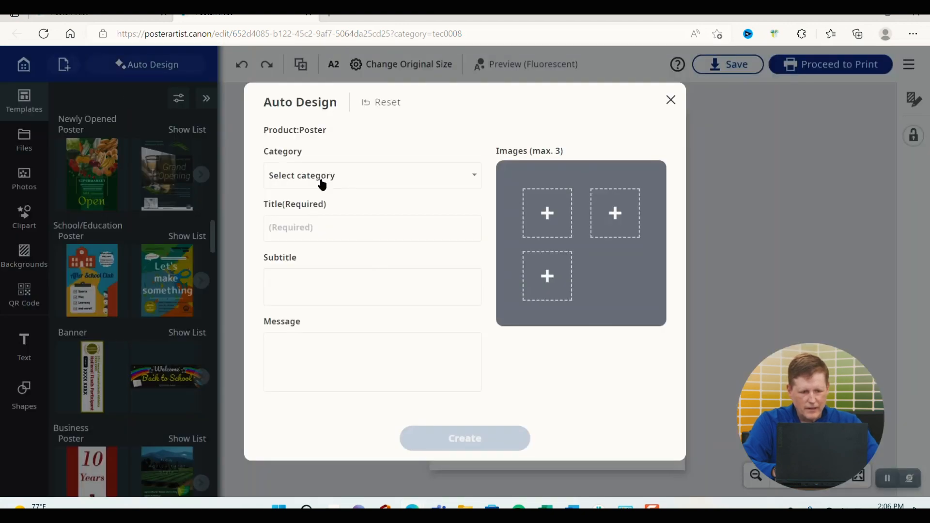
left_click(321, 183)
left_click(319, 237)
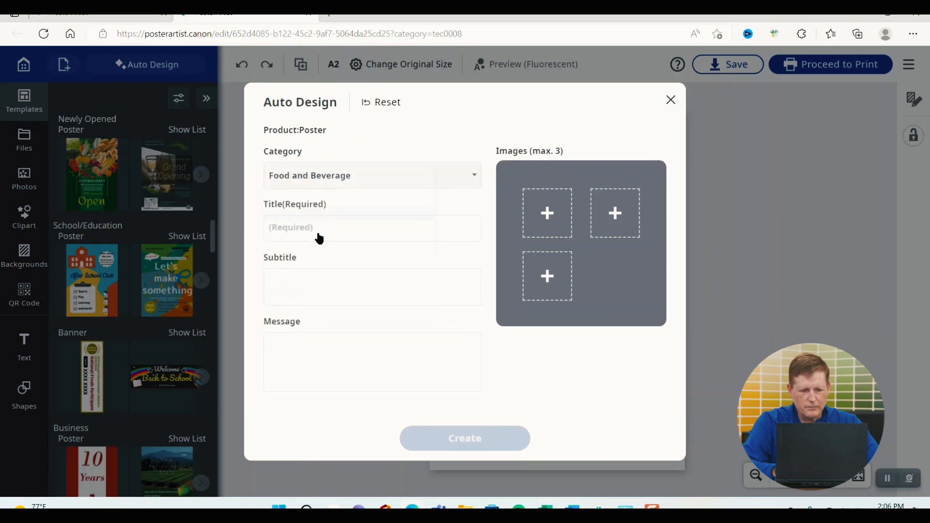
Enter "10% Off All Produce" as the title of the Auto Design poster.
left_click(319, 233)
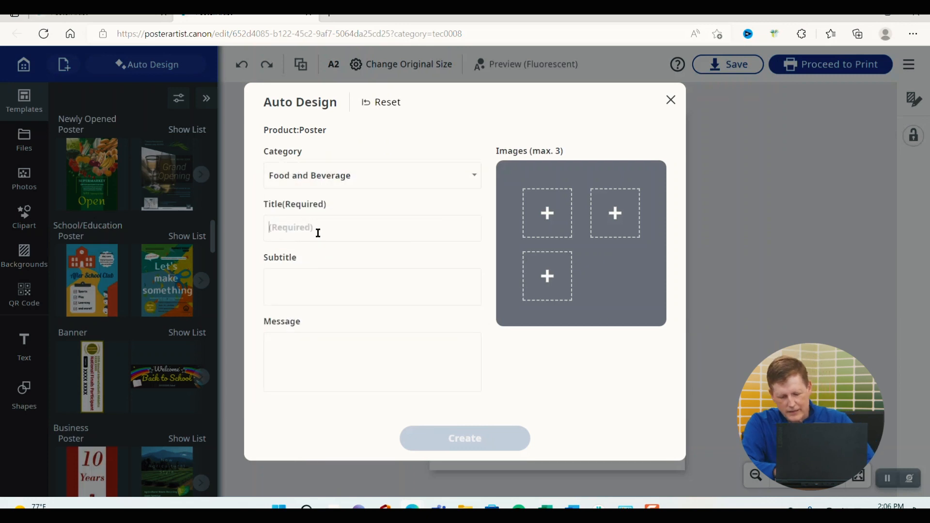
type("10")
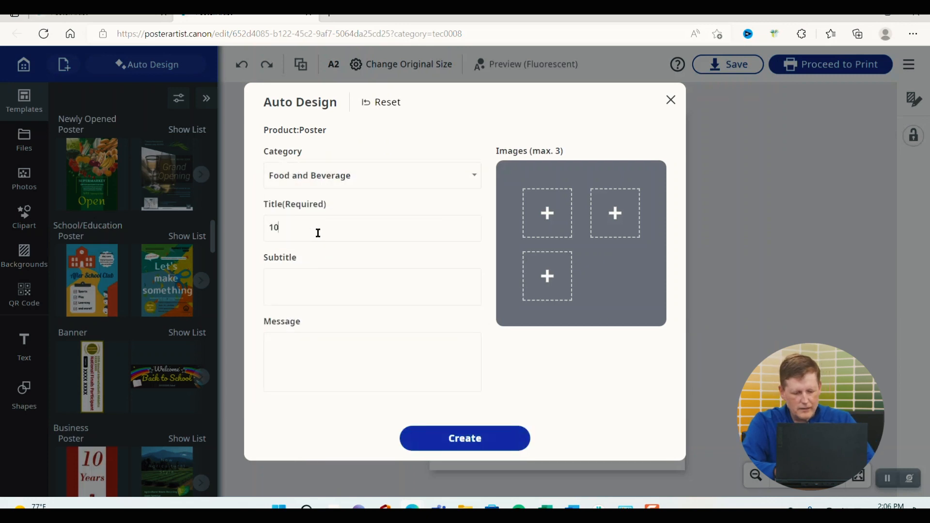
type("% of")
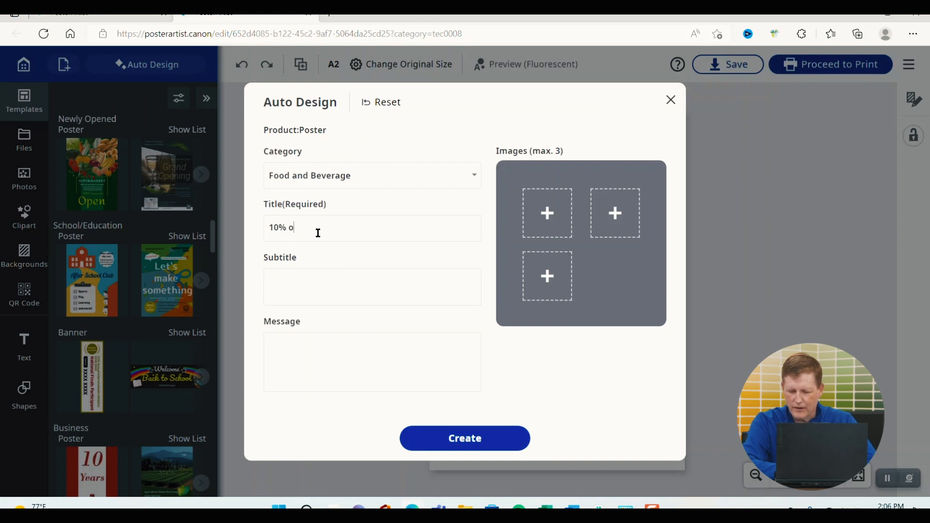
key("BackSpace")
key("BackSpace")
key("BackSpace")
type("Off")
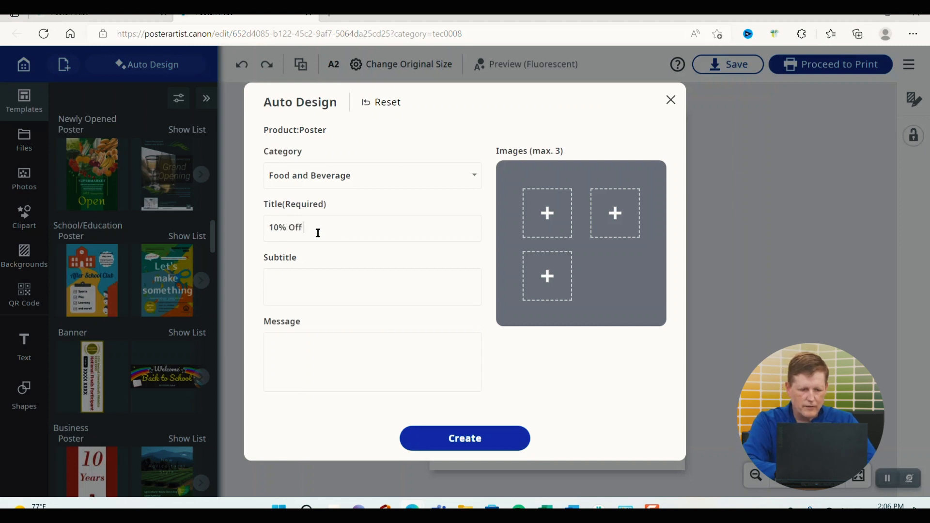
type(" All Pro")
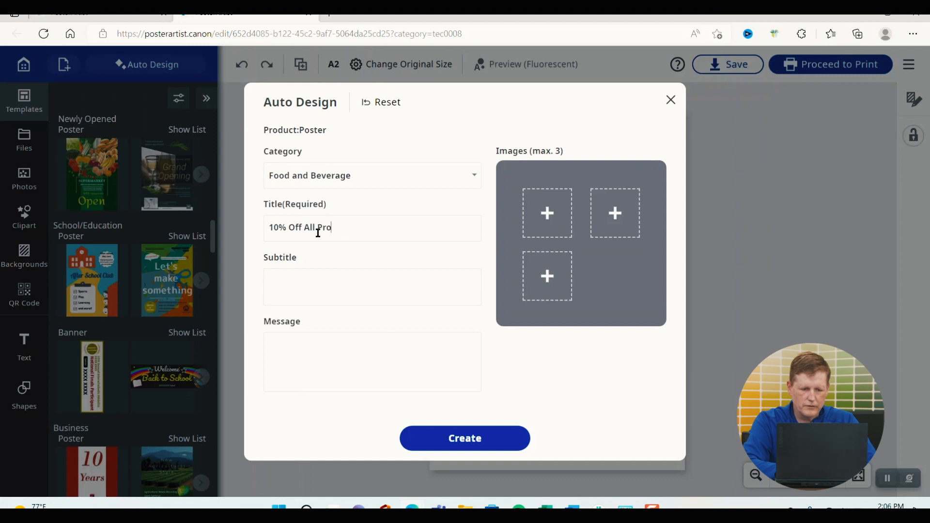
type("duce")
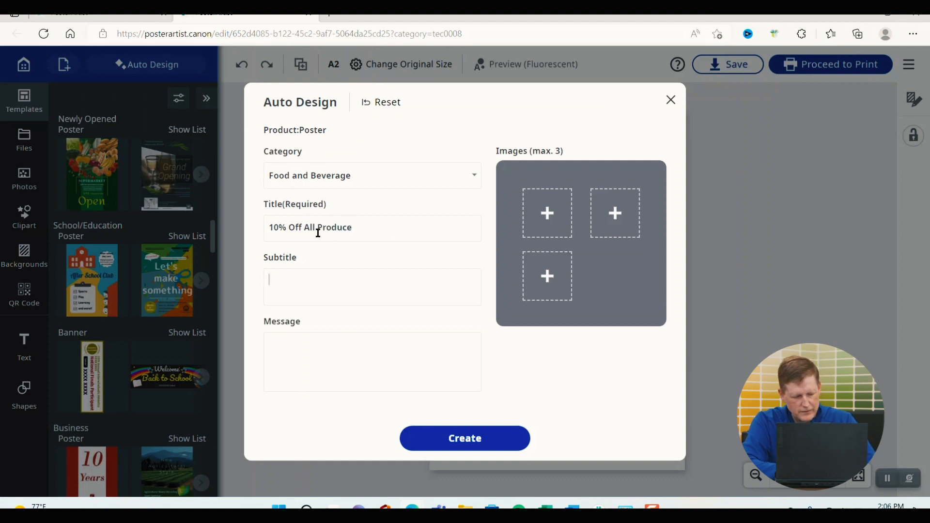
Enter "Save 10% on Everything in Produce" as the poster's subtitle.
key("Tab")
type("Savb")
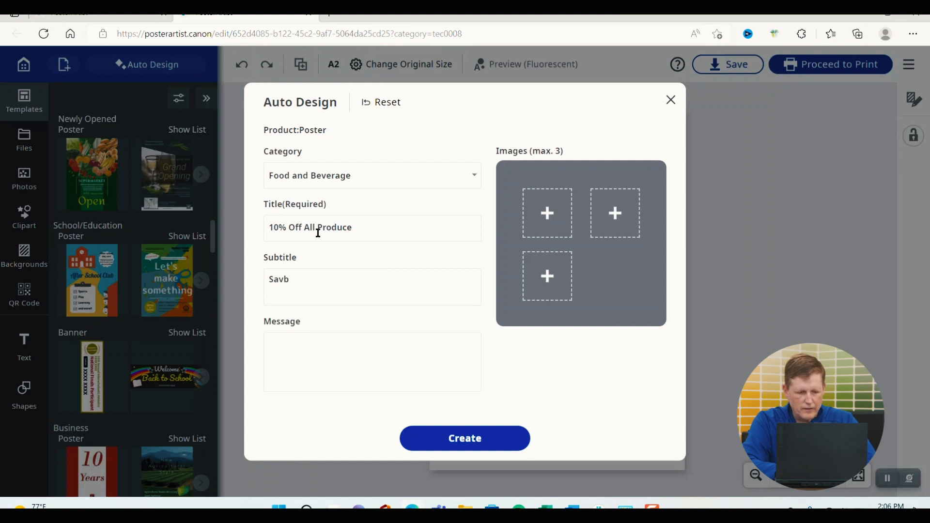
key("BackSpace")
type("e 10")
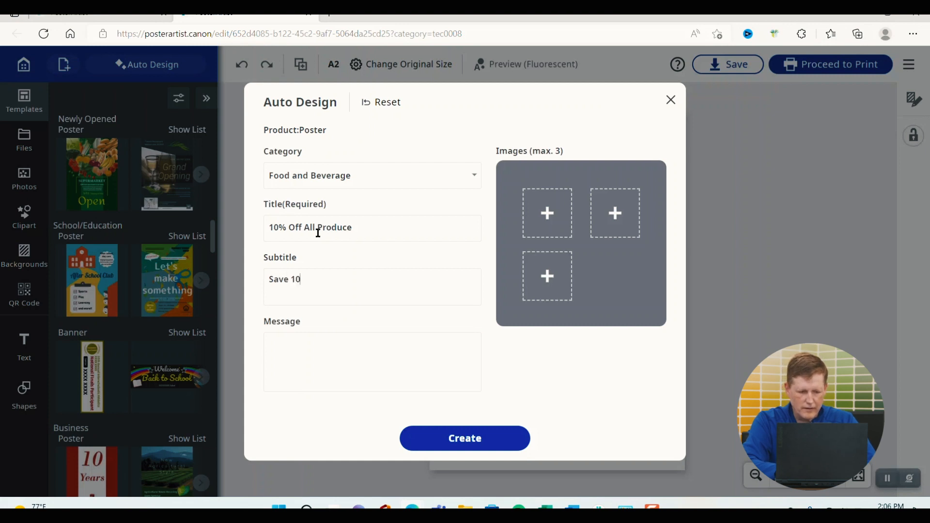
type("% ")
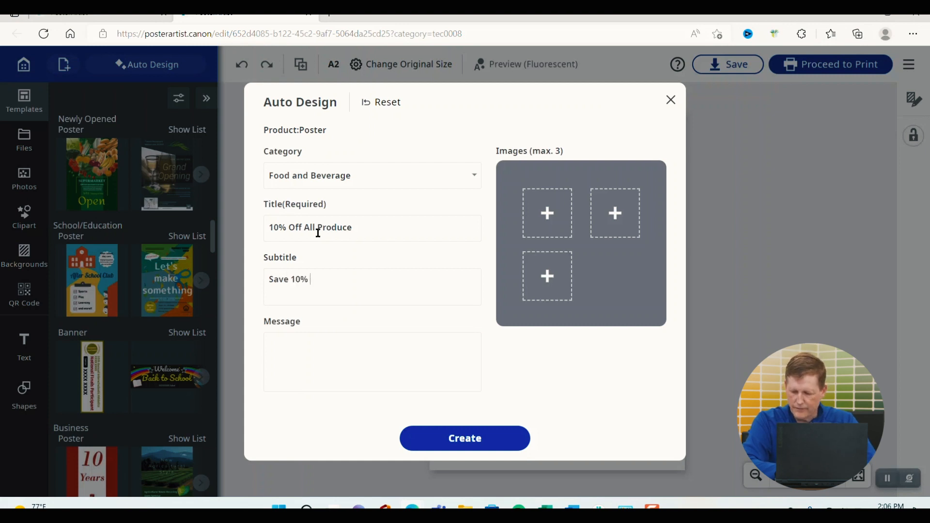
type("on ")
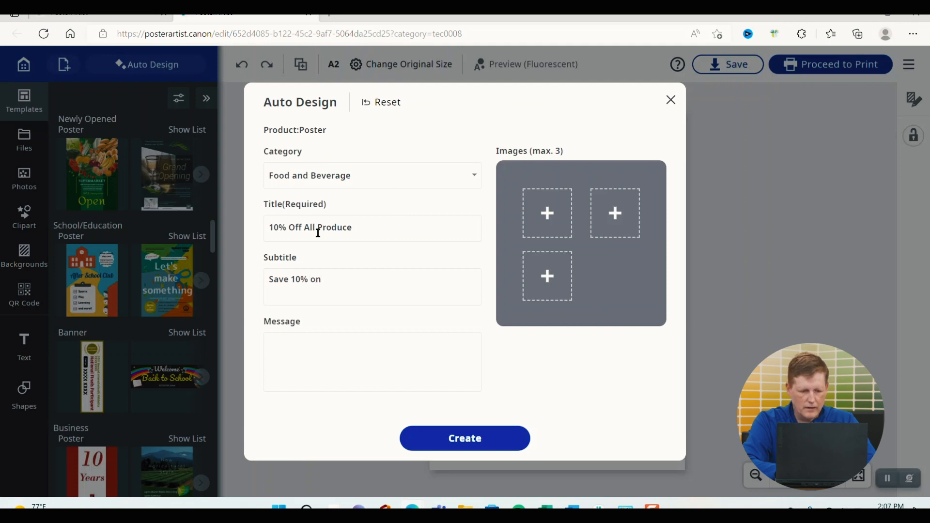
type("Everything")
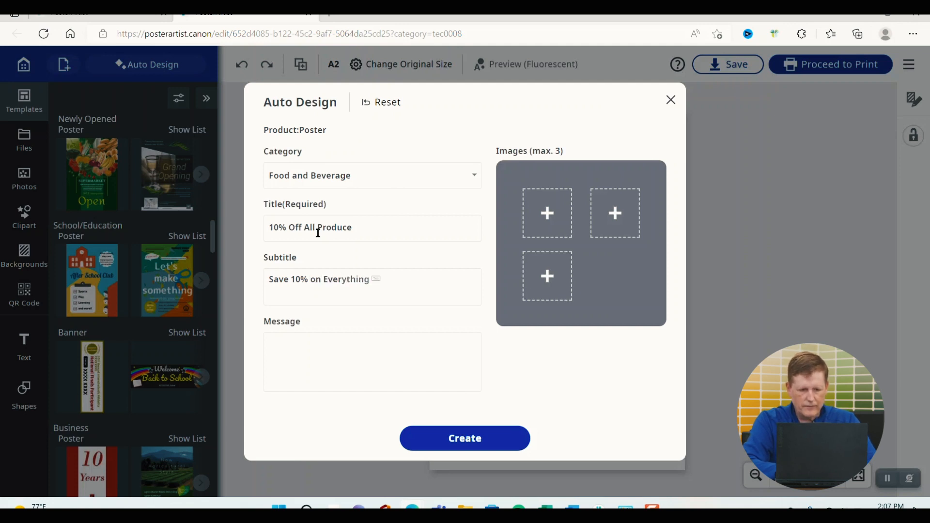
key("Tab")
type("in P")
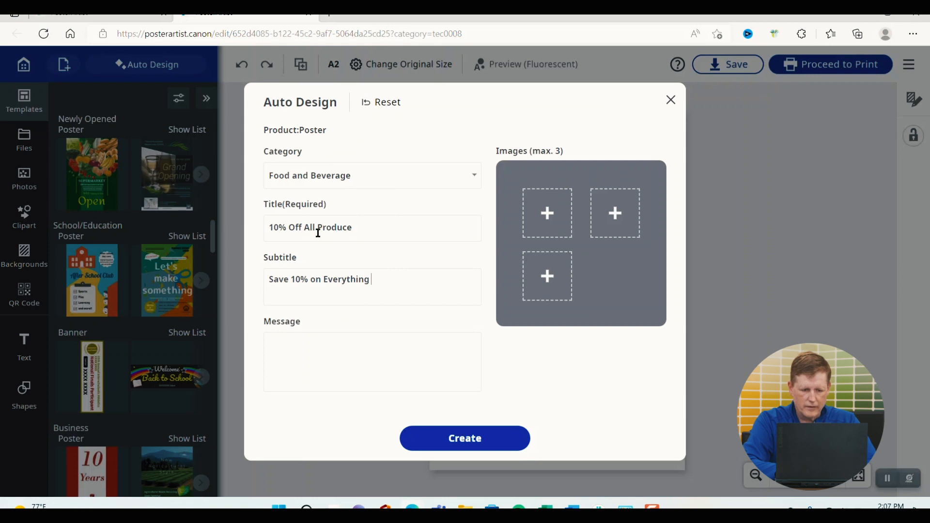
type("roduce")
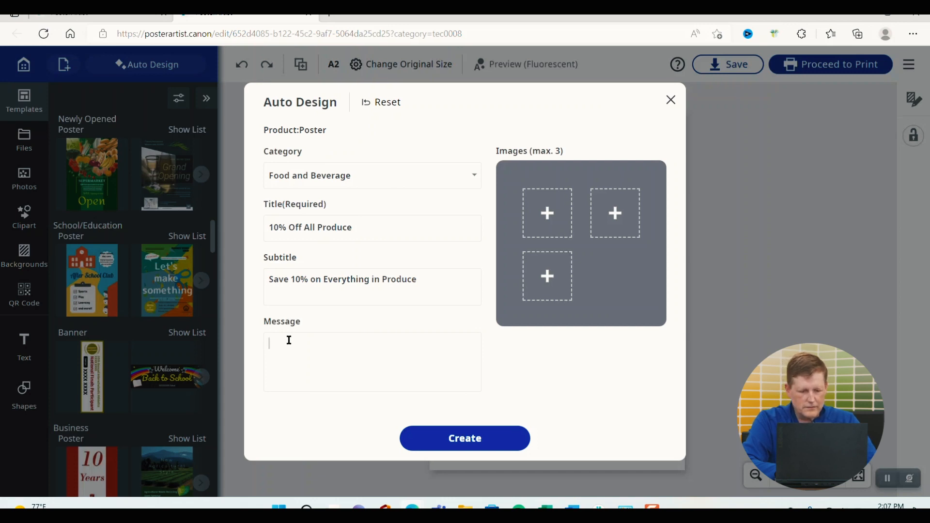
Enter "Offer Valid from 8/11 - 8/15" as the poster's message.
type("Offer")
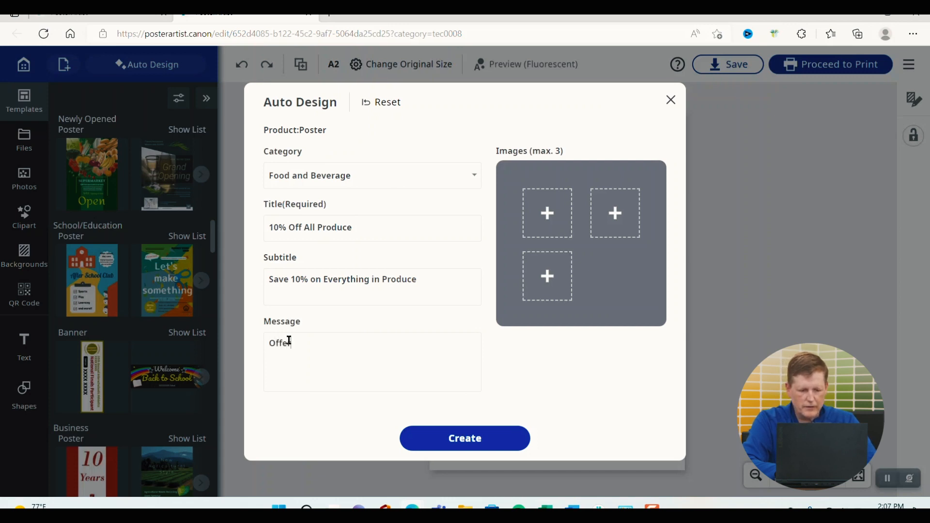
type(" Valid from")
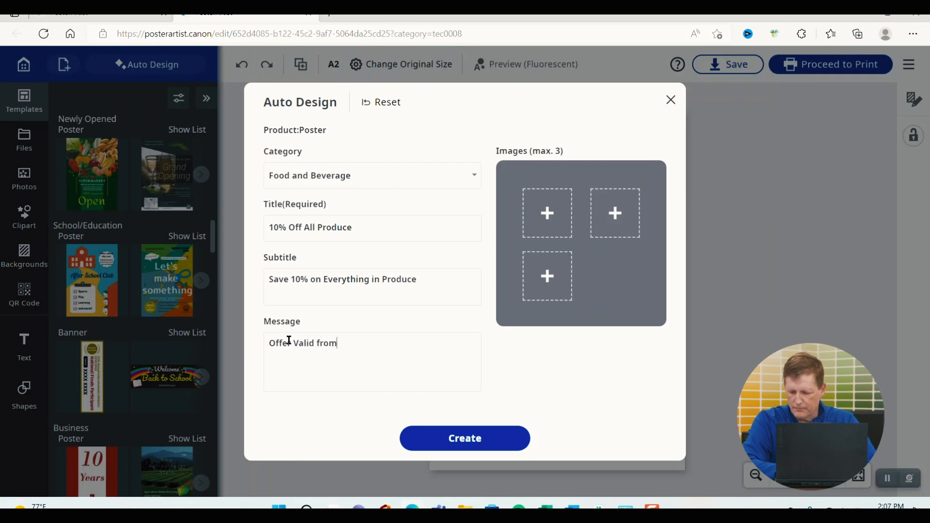
type(" 8")
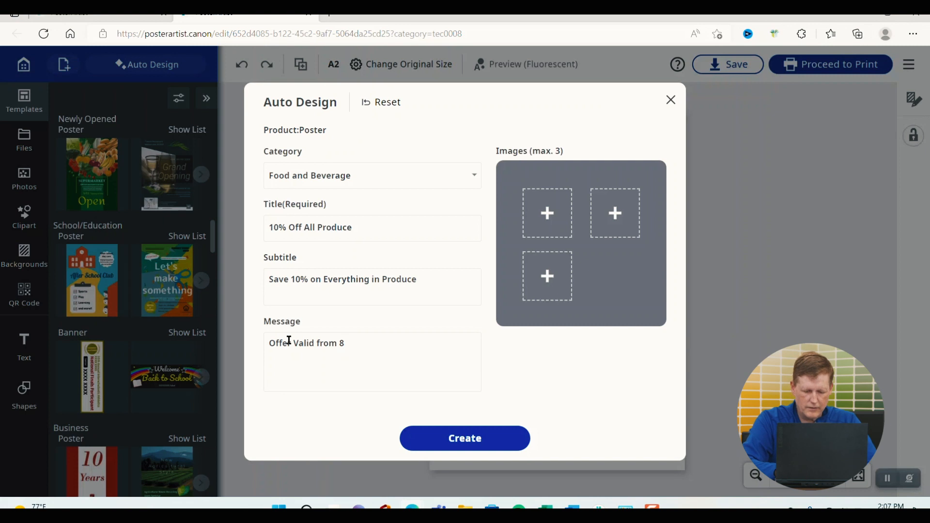
type("/11/")
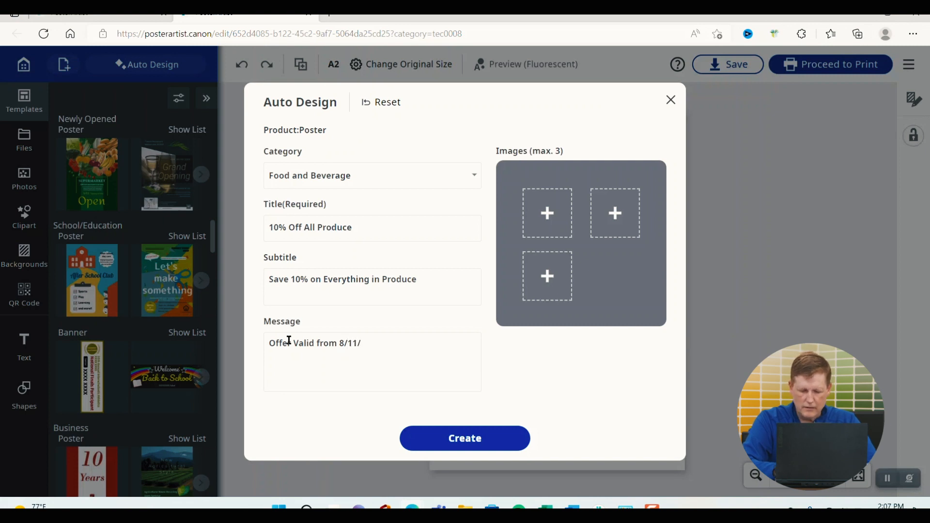
key("BackSpace")
type(" - ")
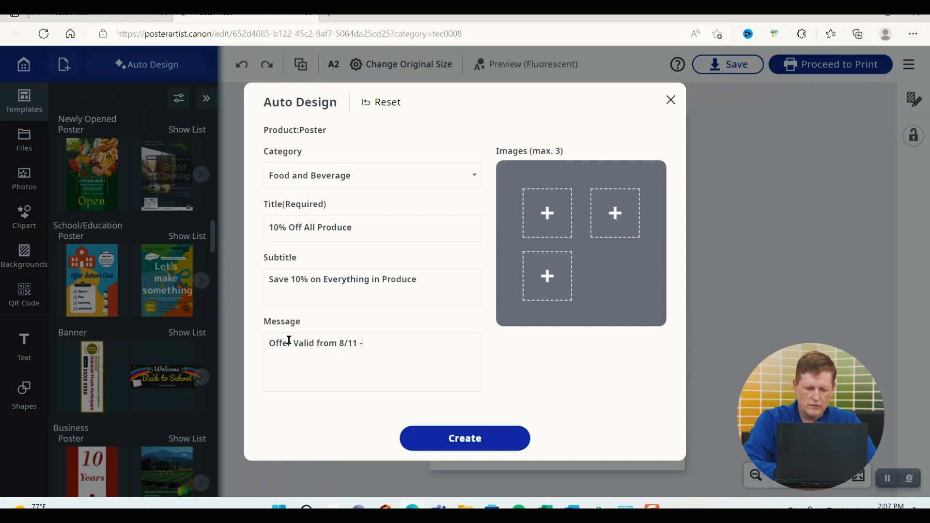
type("8")
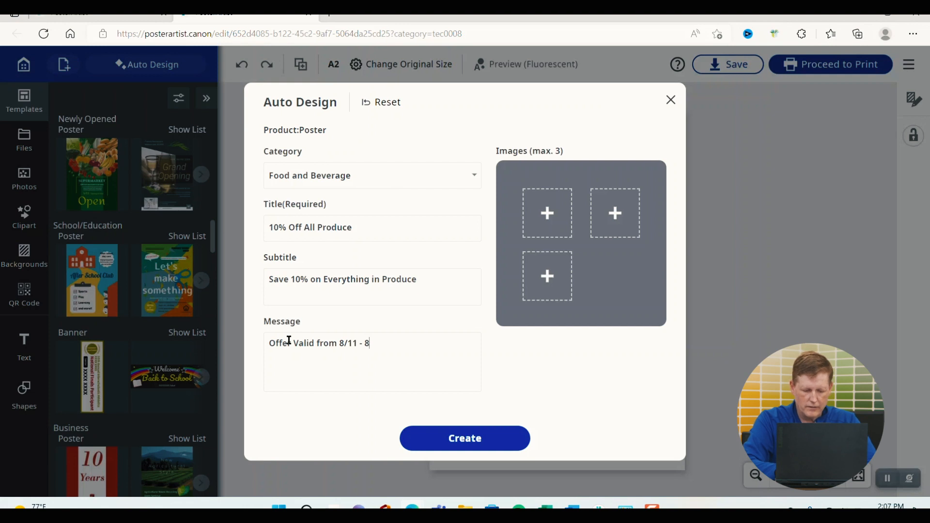
type("/15")
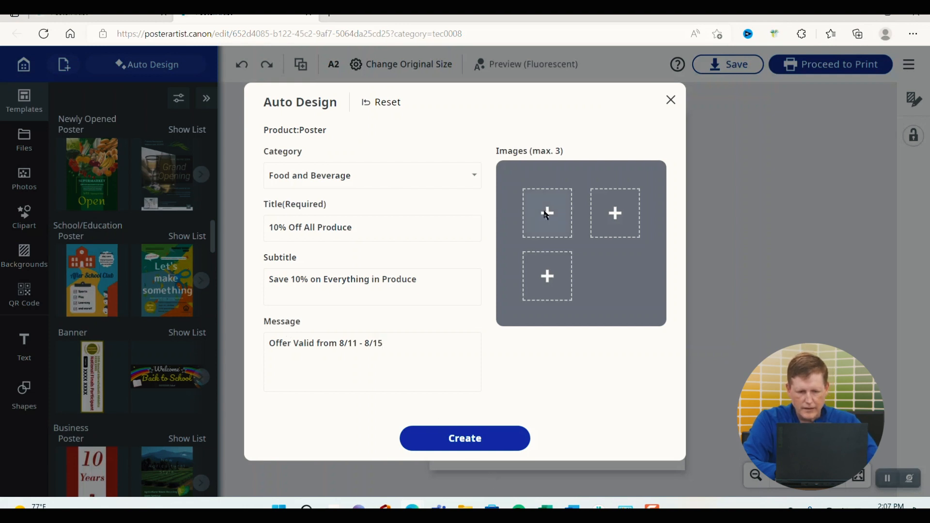
Add the green pears photo as the first image and the mixed berries photo as the second image.
left_click(546, 215)
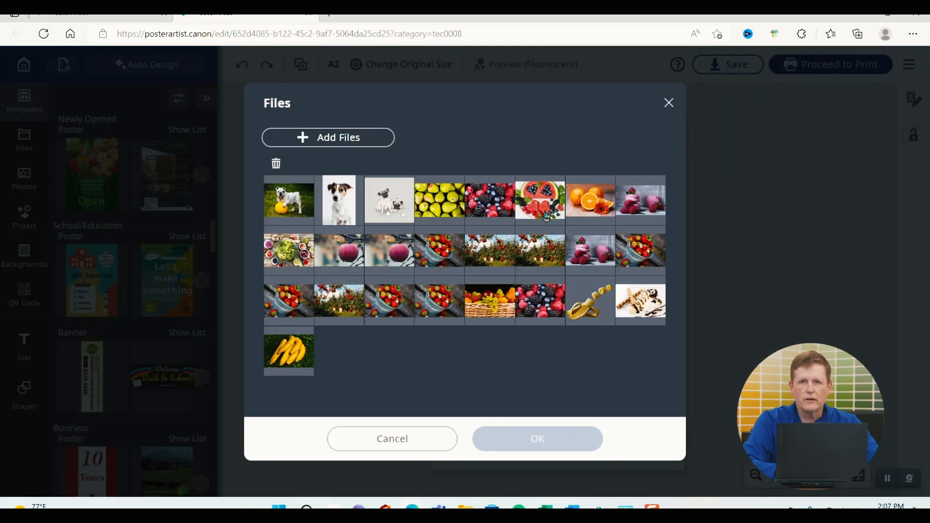
left_click(441, 202)
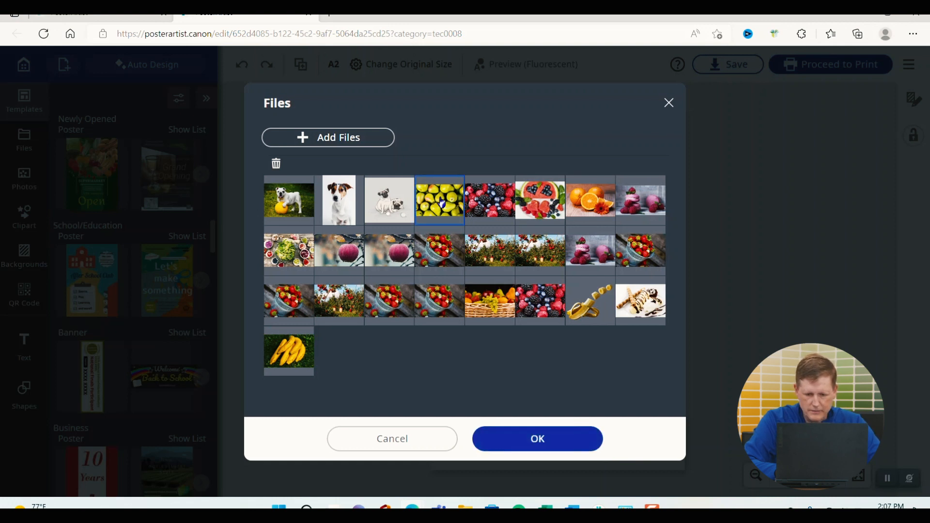
left_click(529, 438)
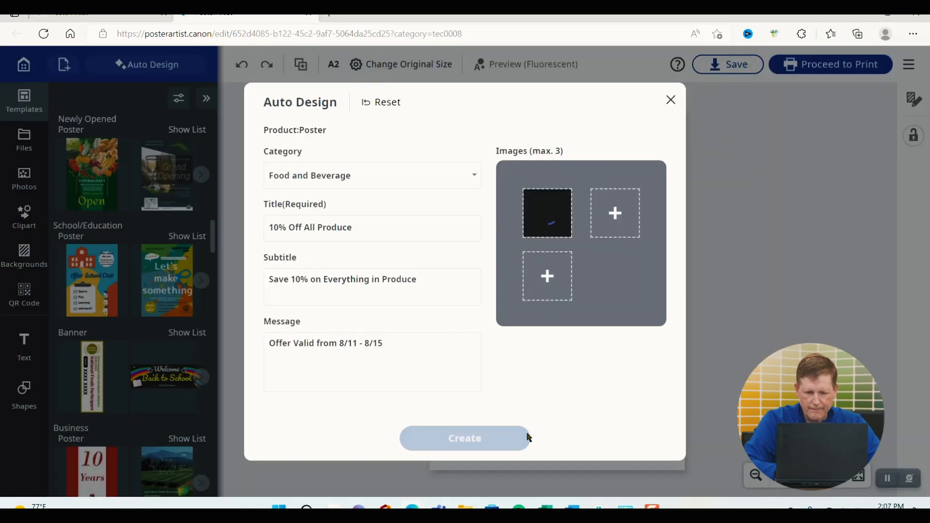
left_click(612, 219)
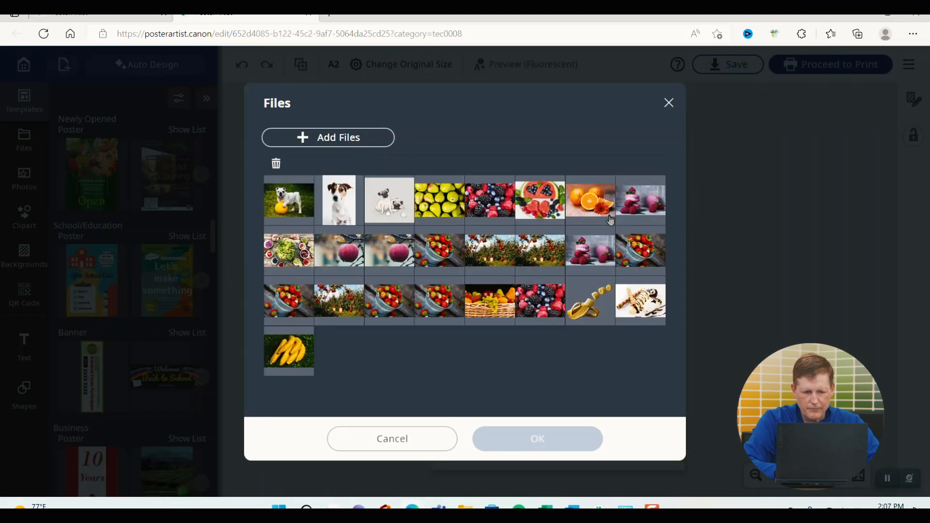
left_click(492, 213)
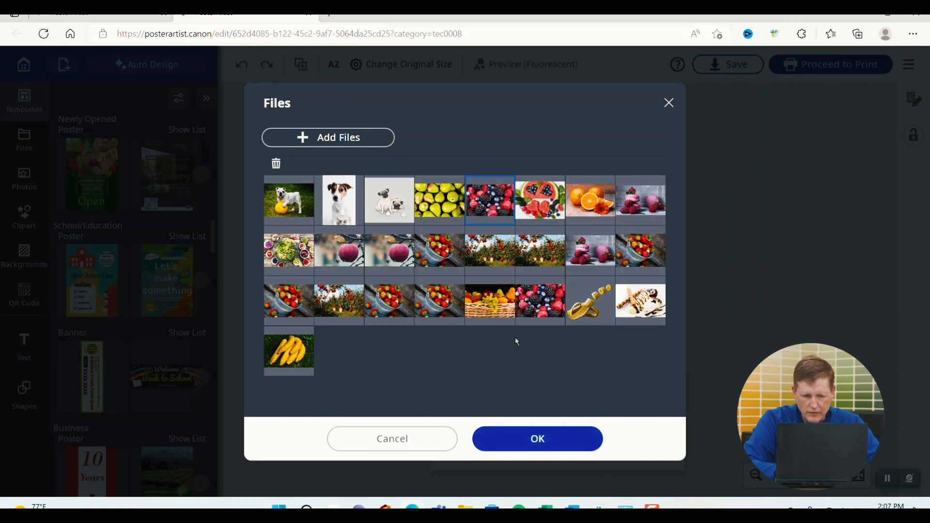
left_click(507, 434)
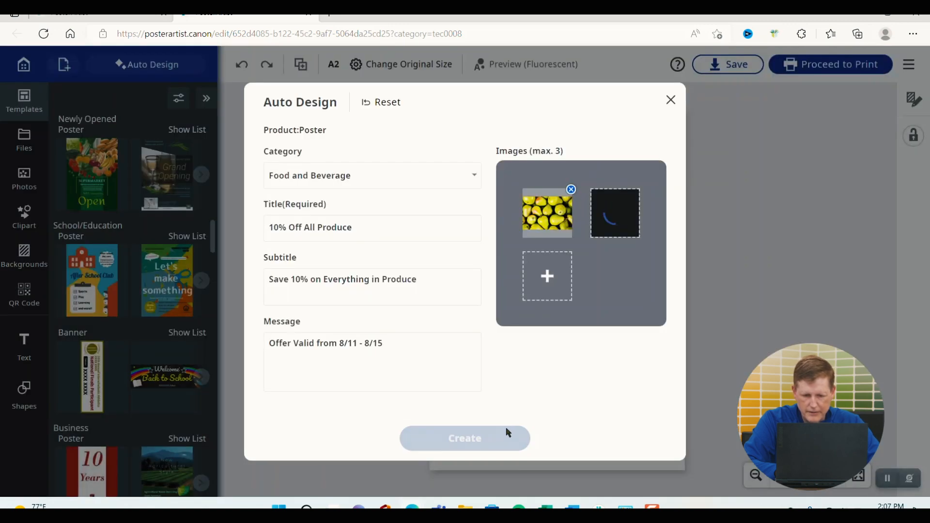
Add the photo of strawberries in a metal bucket as the third image, viewing the Pixabay stock photos of fruit as well.
left_click(546, 275)
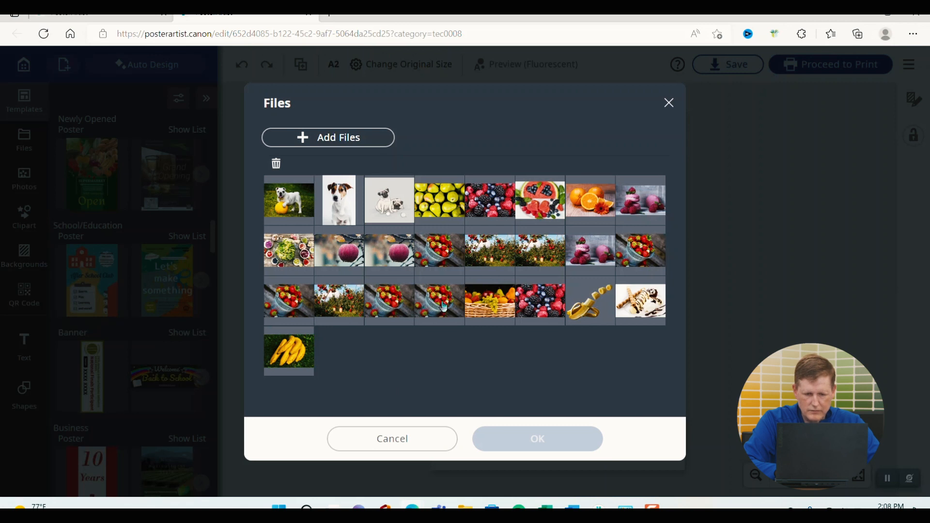
left_click(444, 306)
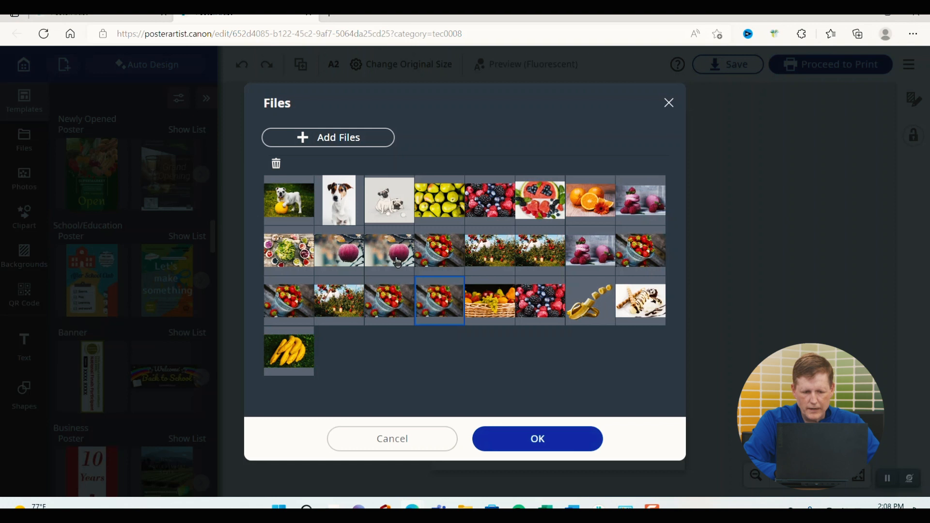
left_click(312, 142)
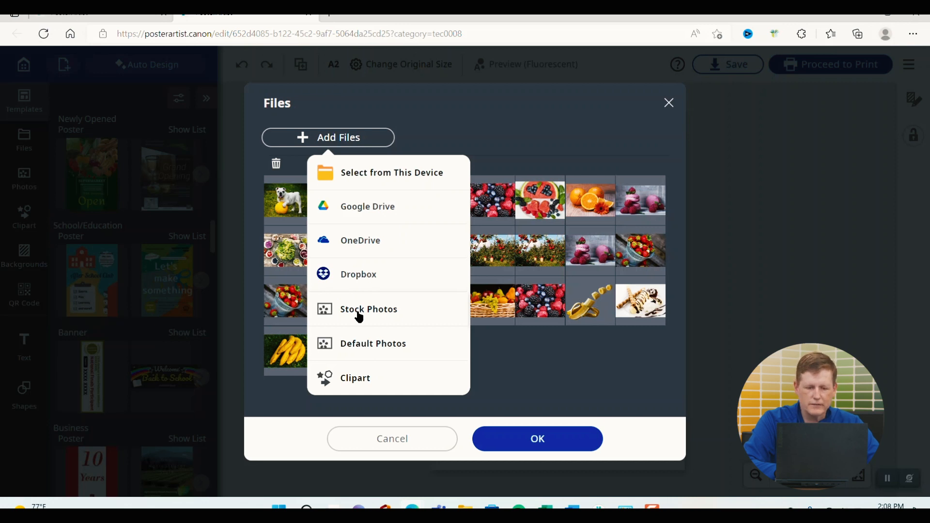
left_click(359, 318)
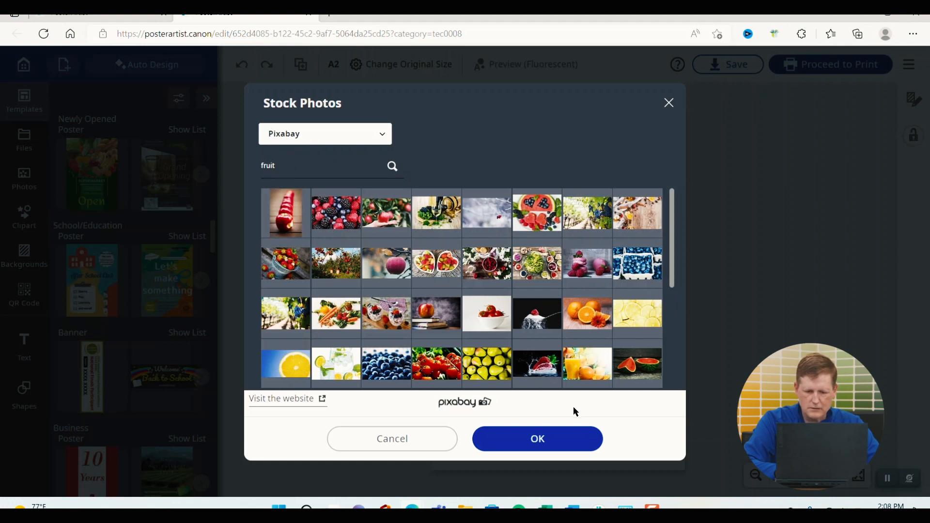
left_click(517, 442)
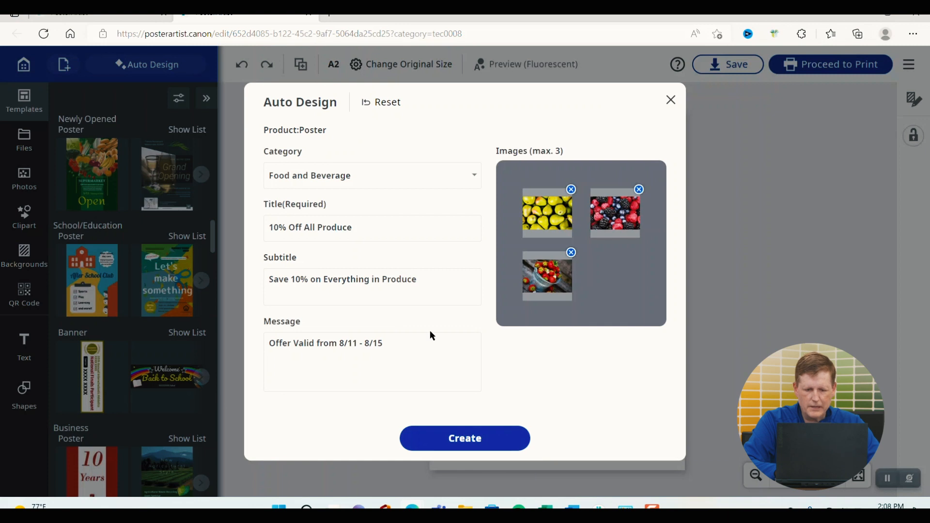
Generate the Auto Design proposals and use the one with the blue title block and large strawberry bucket photo.
left_click(473, 439)
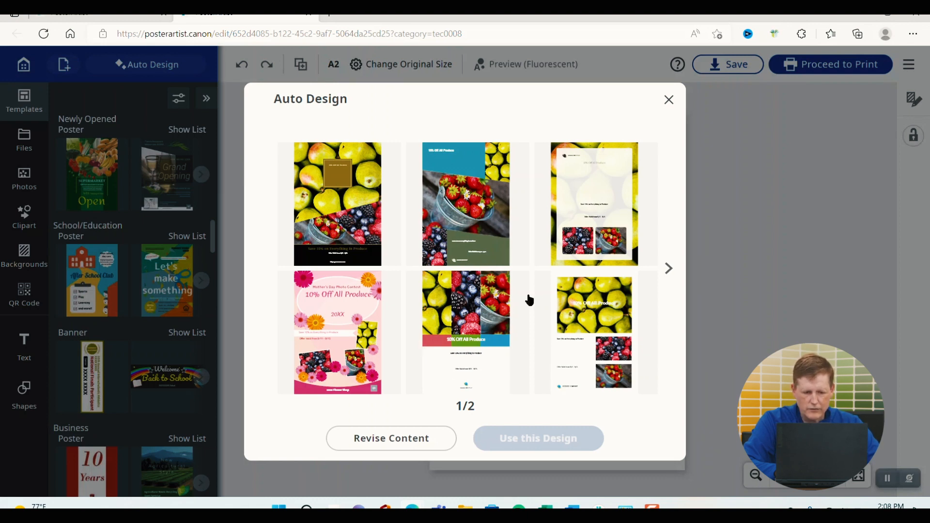
left_click(479, 204)
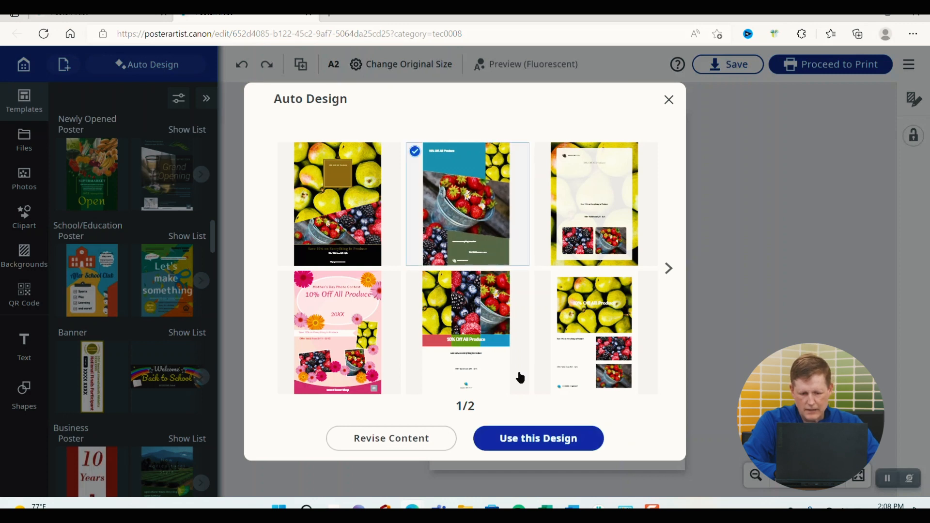
left_click(523, 444)
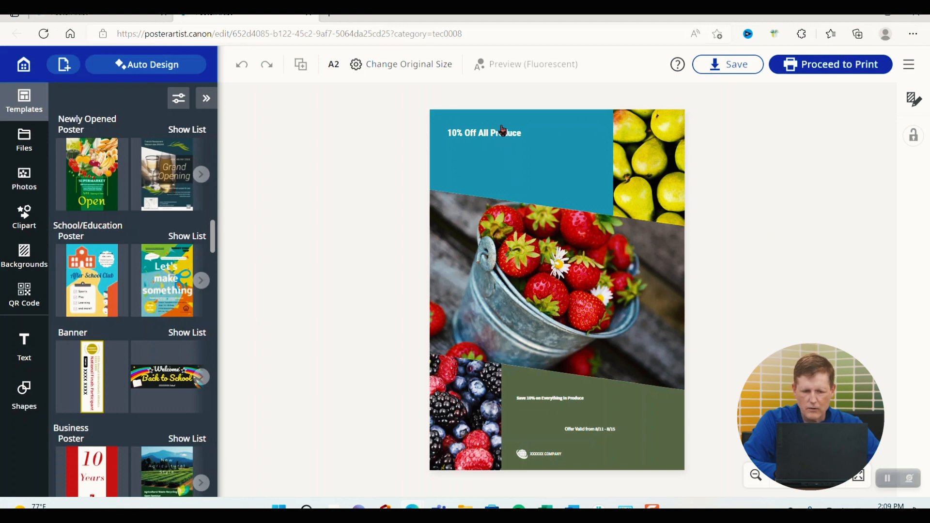
Enlarge the "10% Off All Produce" title to 107 pt, widen its text box to fit two lines, and center it in the blue block.
left_click(503, 142)
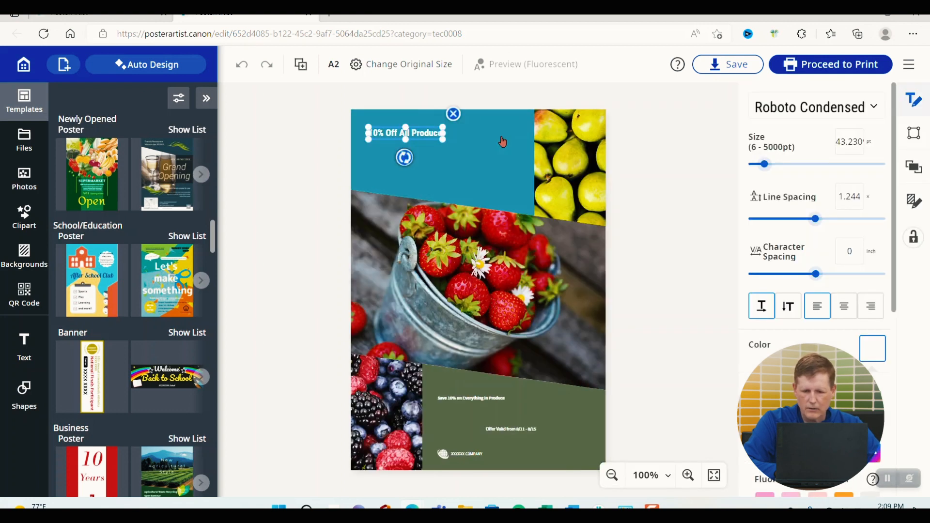
left_click_drag(766, 165, 798, 169)
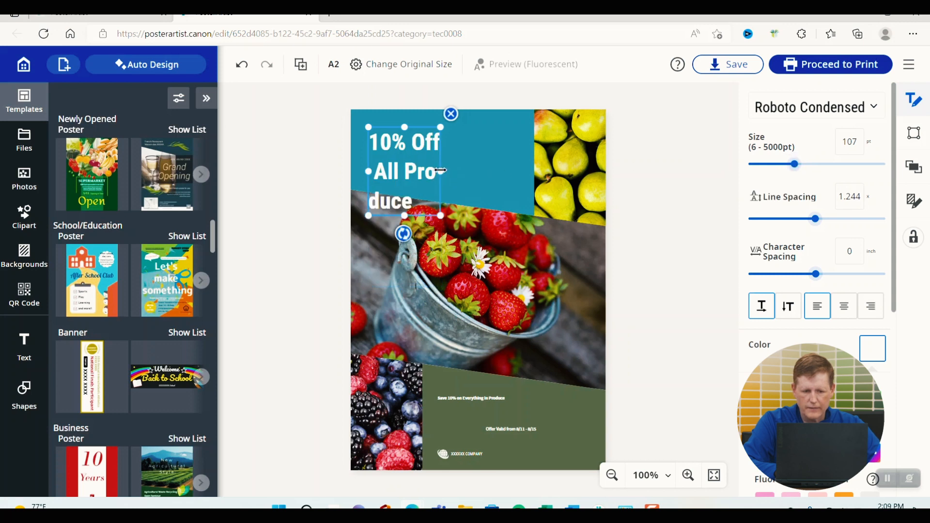
left_click_drag(440, 171, 485, 165)
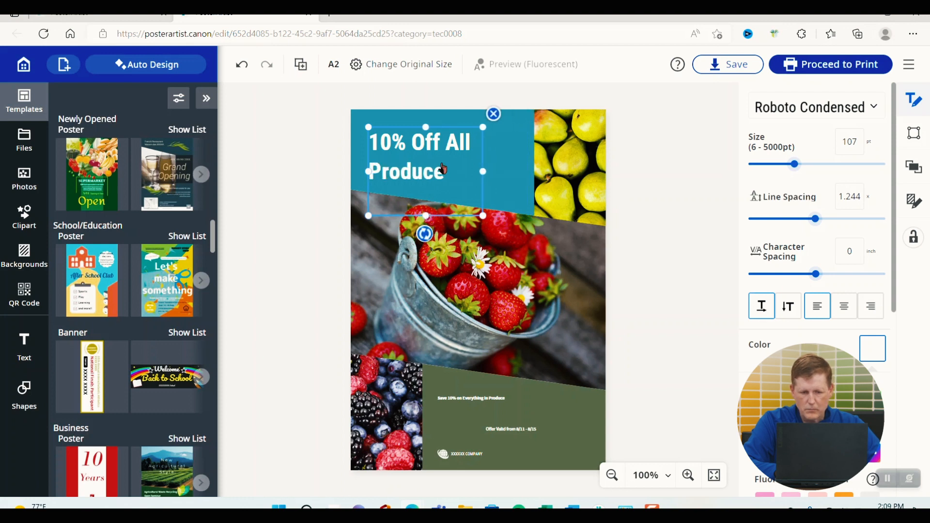
left_click(684, 146)
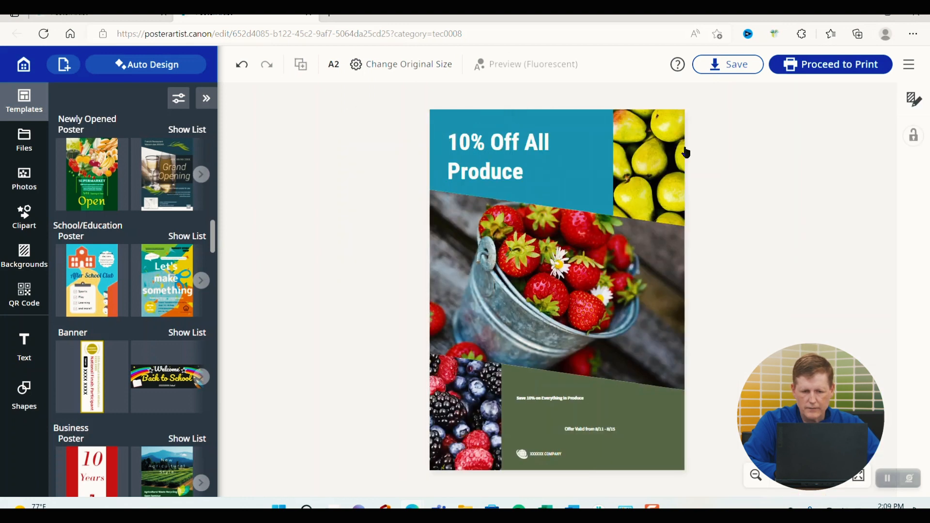
left_click(508, 153)
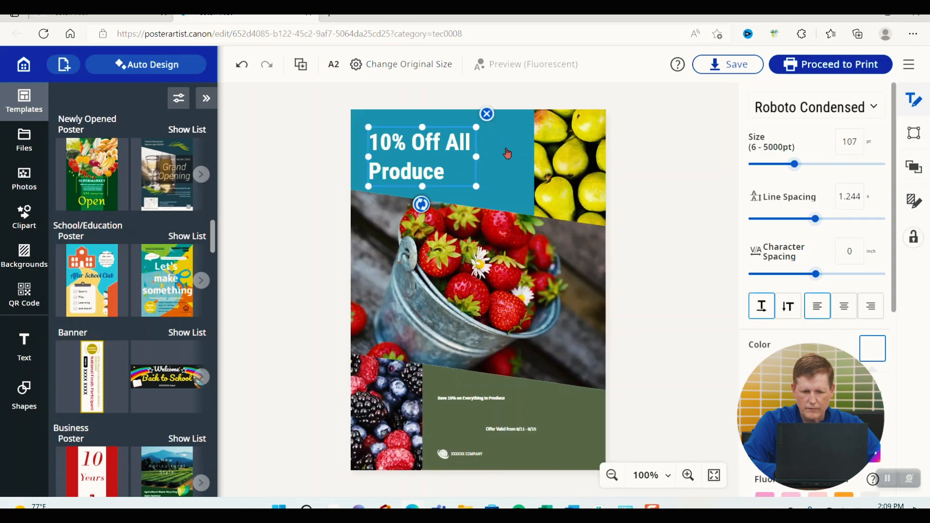
left_click_drag(429, 144, 448, 140)
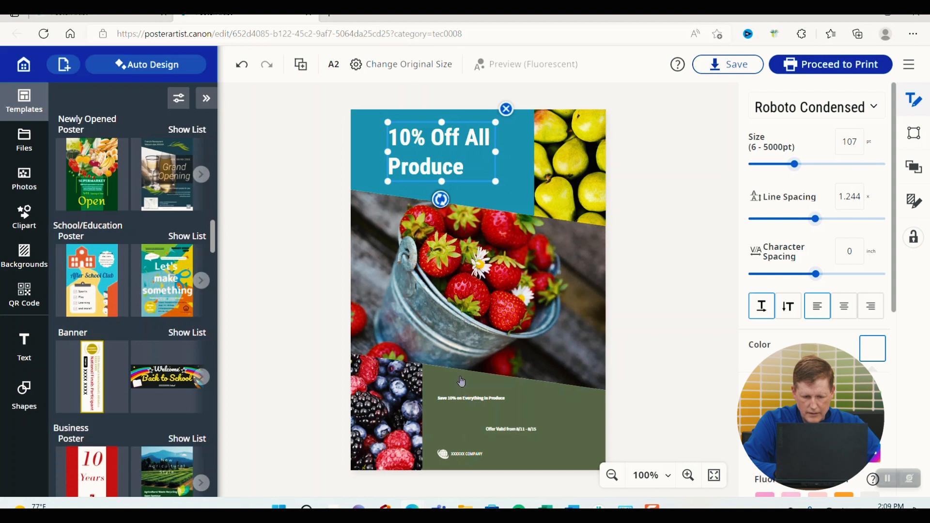
Set the "Save 10% on Everything in Produce" subtitle to 49 pt and widen its text box across the green block.
left_click(460, 402)
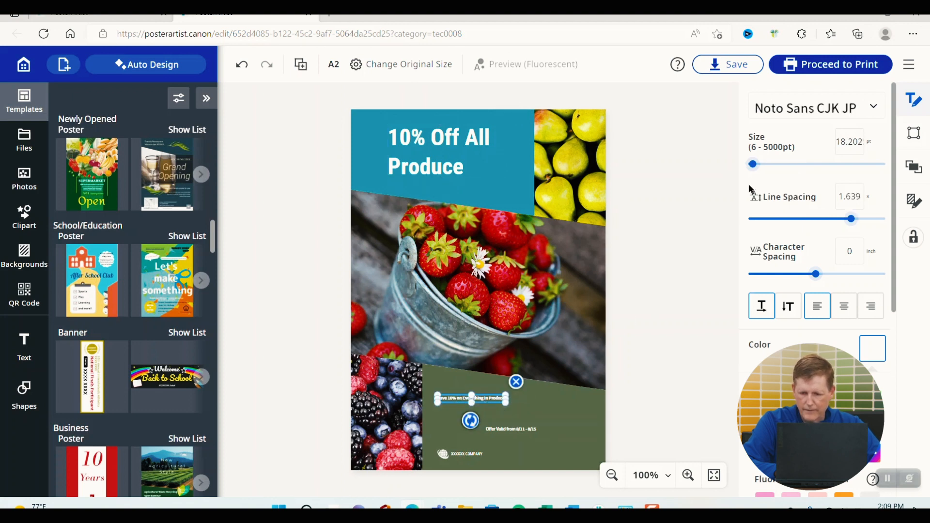
left_click_drag(759, 169, 789, 169)
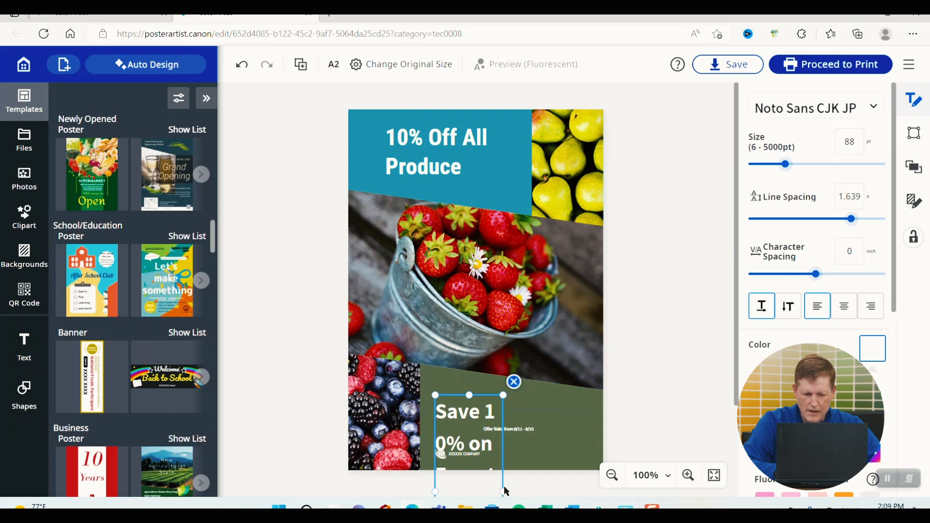
left_click(572, 446)
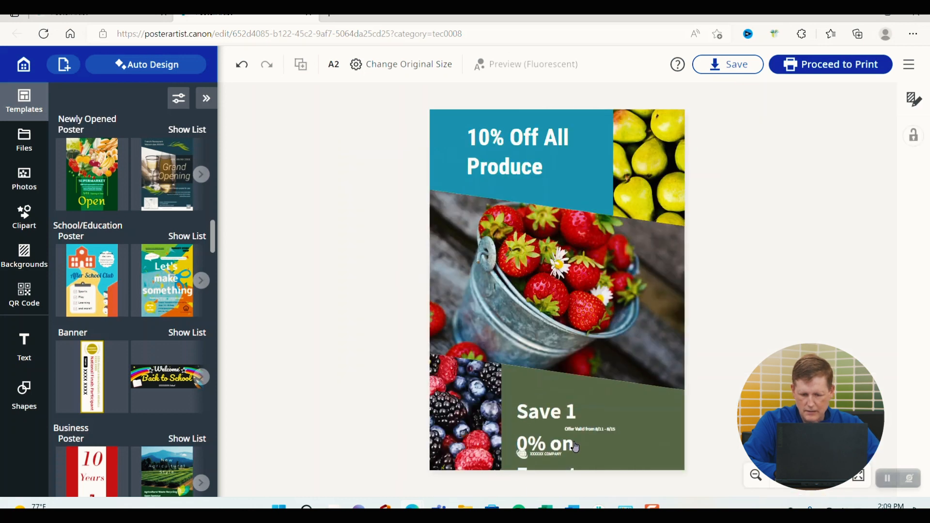
left_click(537, 430)
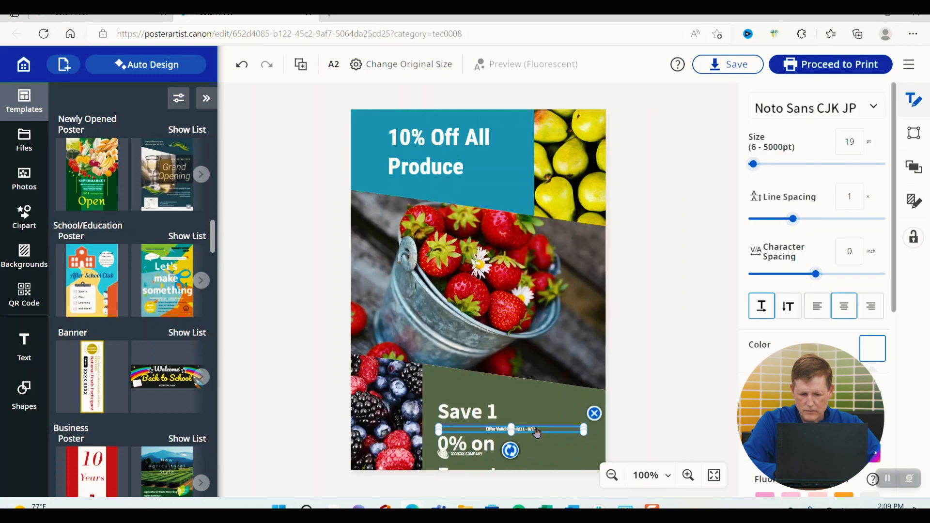
left_click(482, 413)
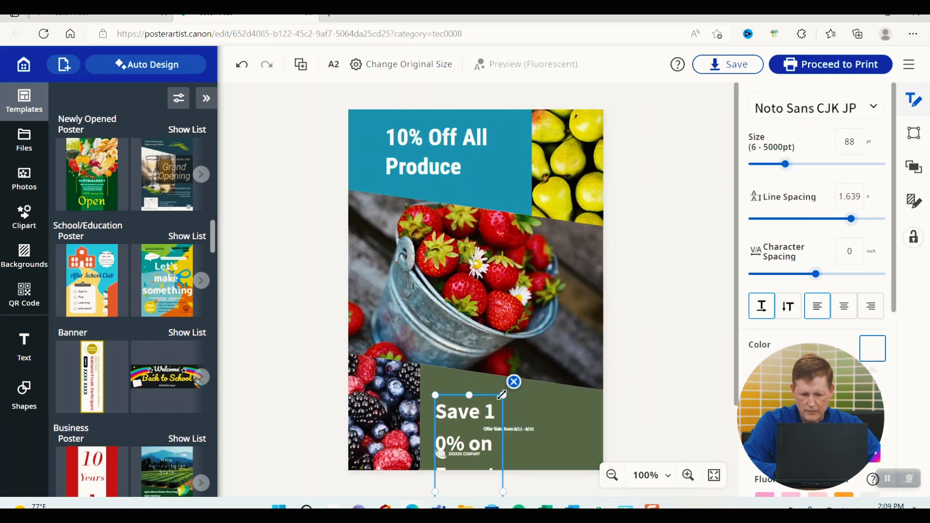
left_click_drag(504, 395, 566, 388)
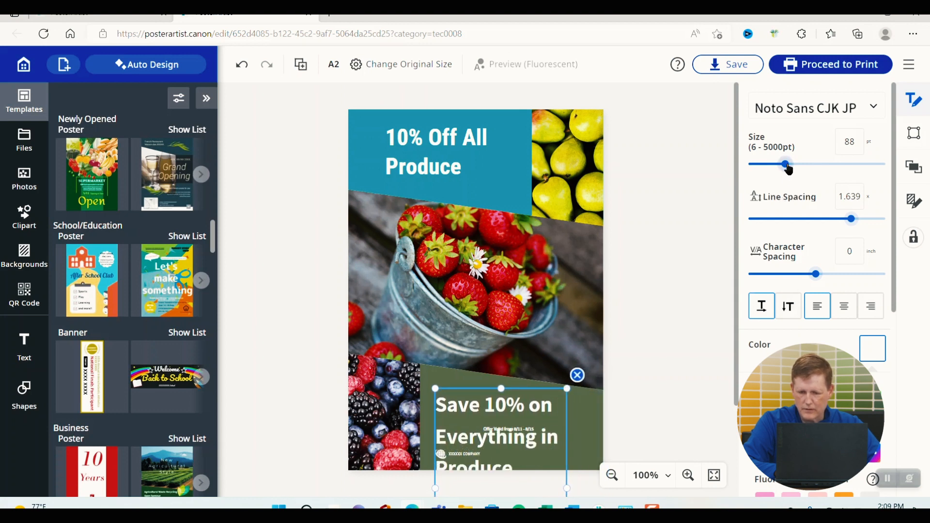
left_click_drag(788, 169, 770, 169)
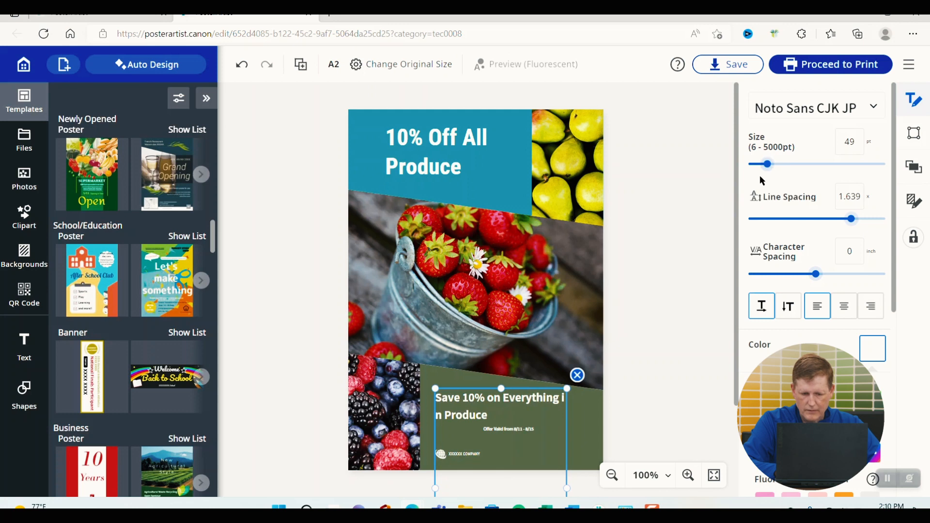
Break the subtitle onto a second line before "in Produce" and move it slightly up and left in the green block.
left_click(560, 401)
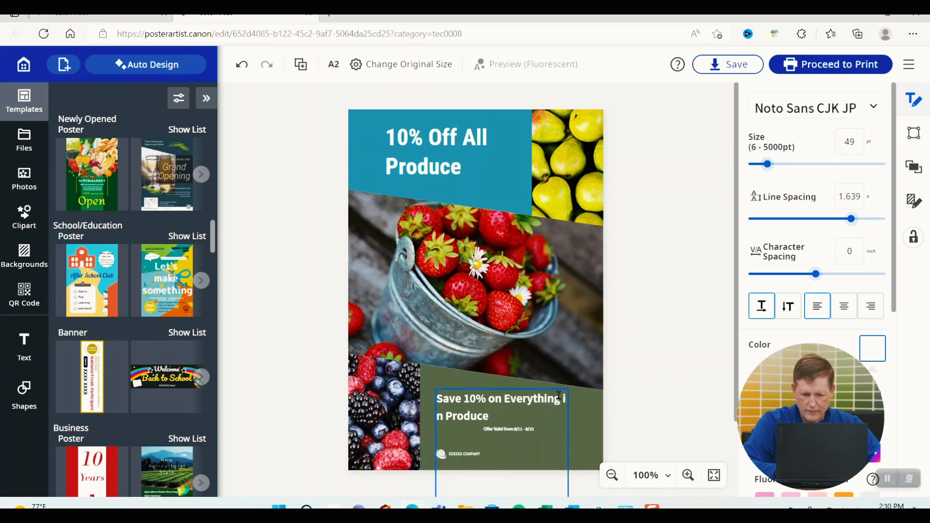
key("Return")
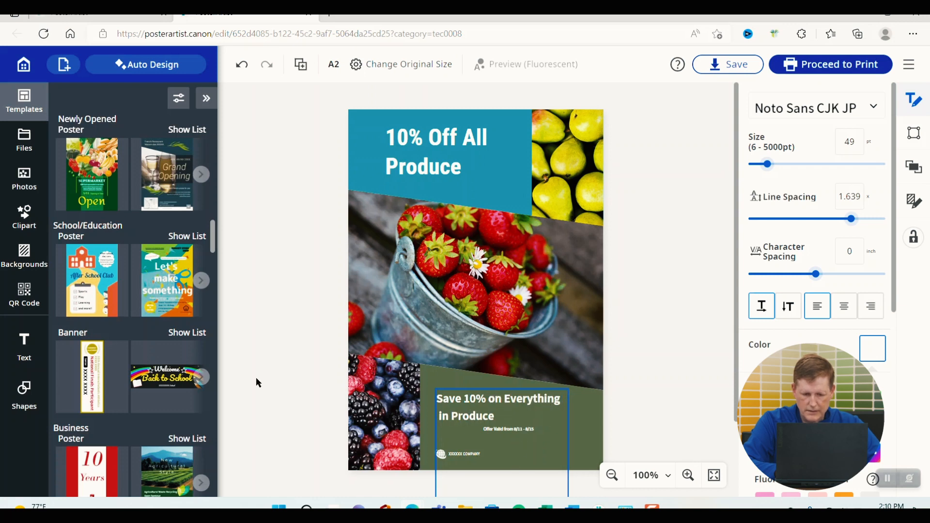
left_click(282, 380)
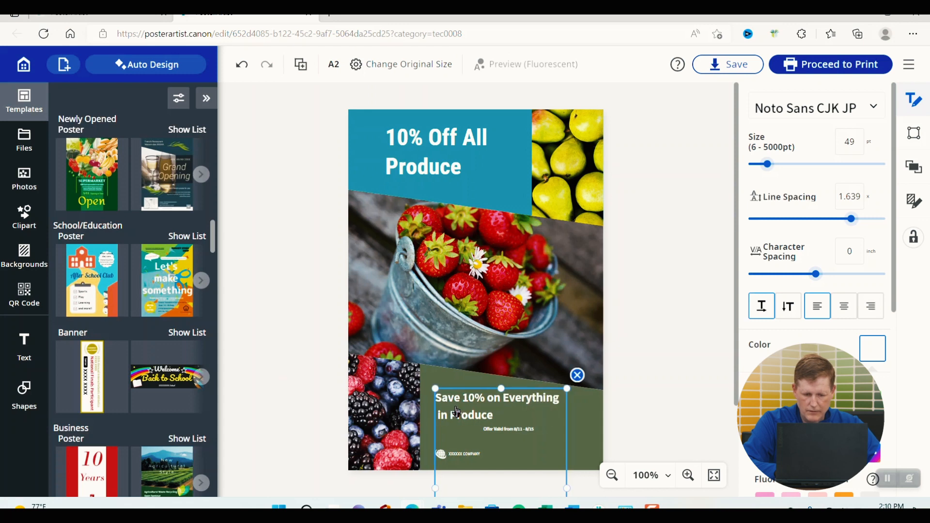
mouse_move(457, 412)
left_mouse_down()
mouse_move(469, 410)
mouse_move(448, 404)
left_mouse_up()
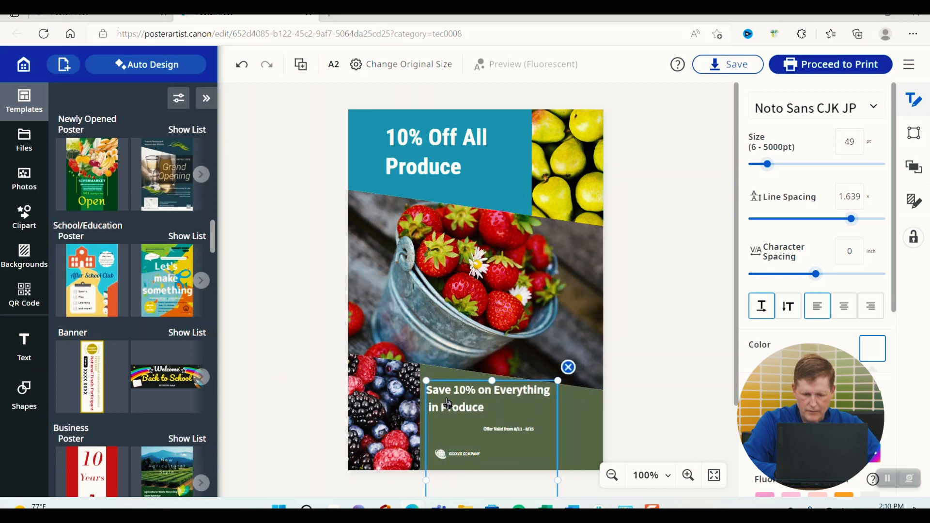
left_click(575, 440)
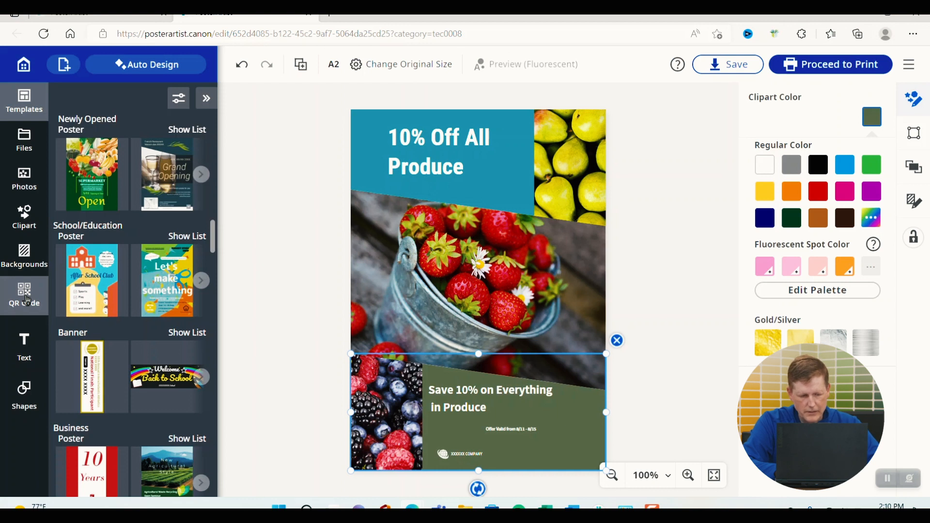
left_click(26, 299)
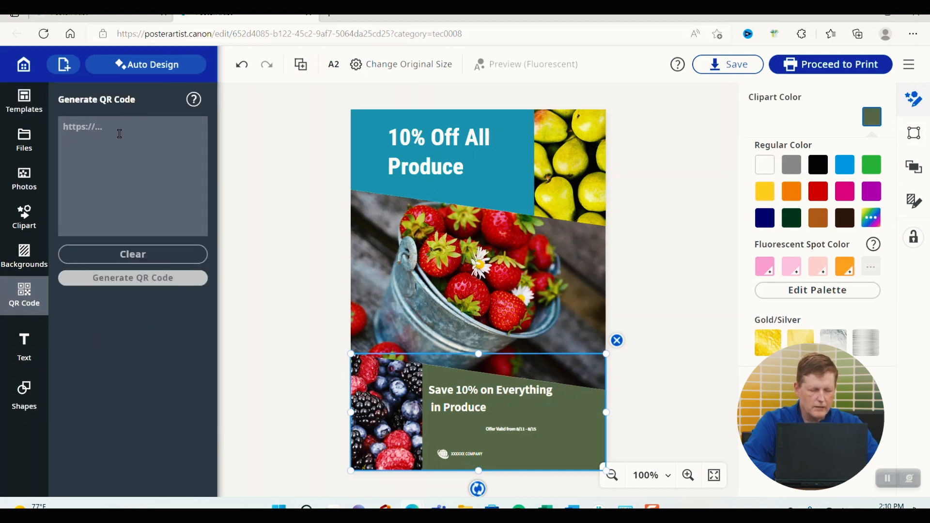
type("Https://")
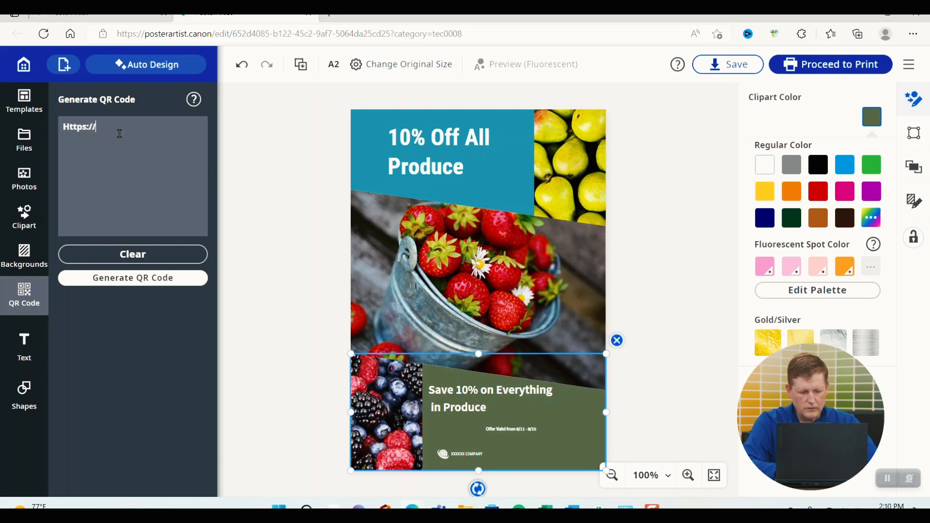
type("itsup")
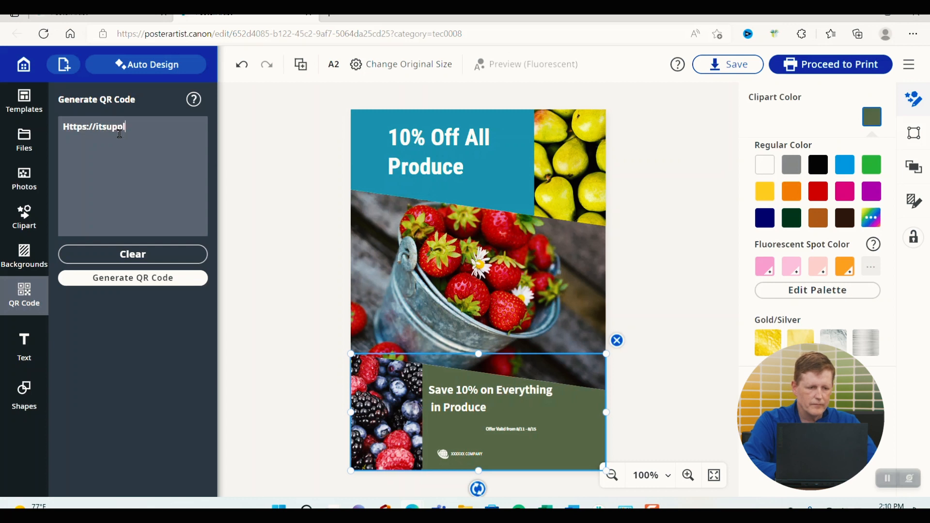
type("plies.com")
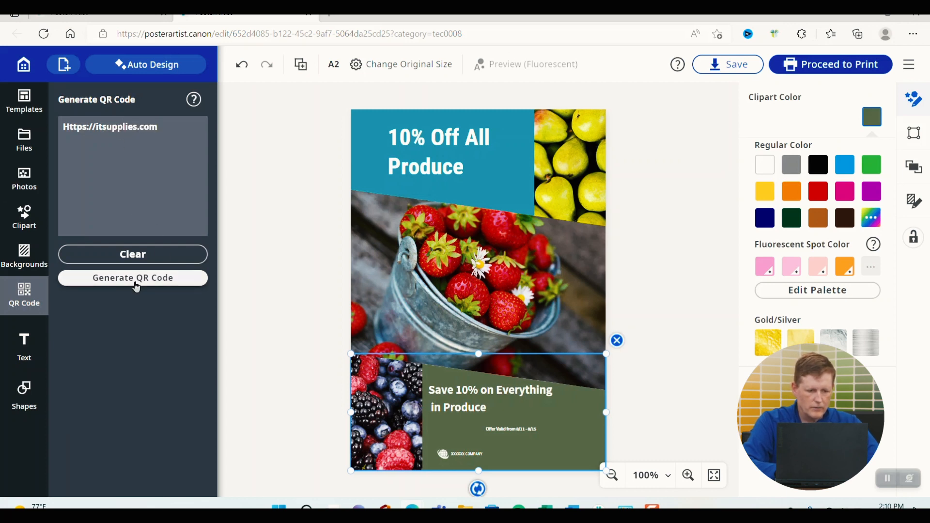
left_click(137, 286)
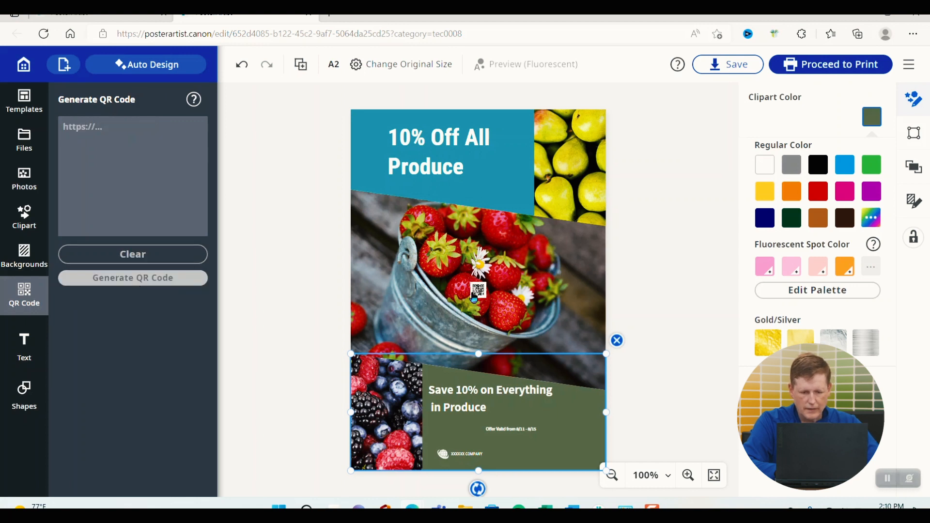
Move the QR code from the strawberry photo to the lower-right corner of the poster's green block.
left_click(478, 293)
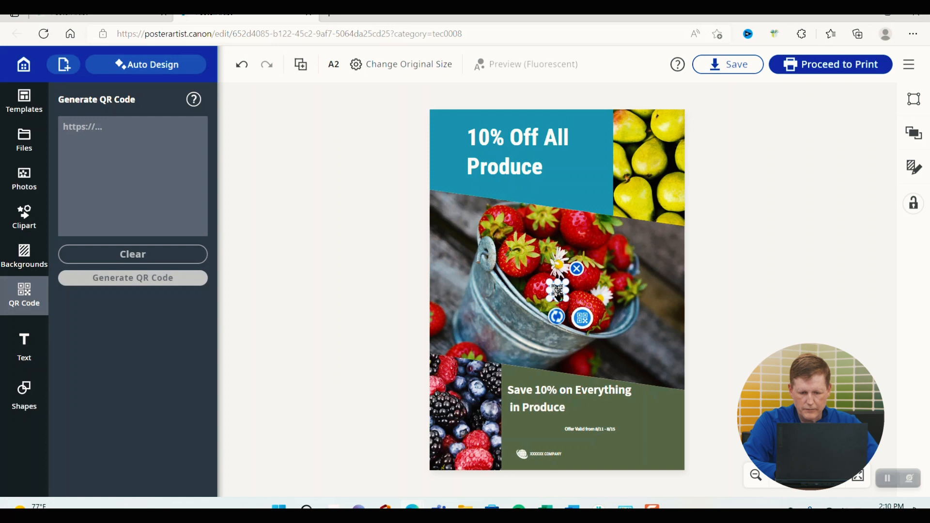
left_click_drag(558, 293, 661, 454)
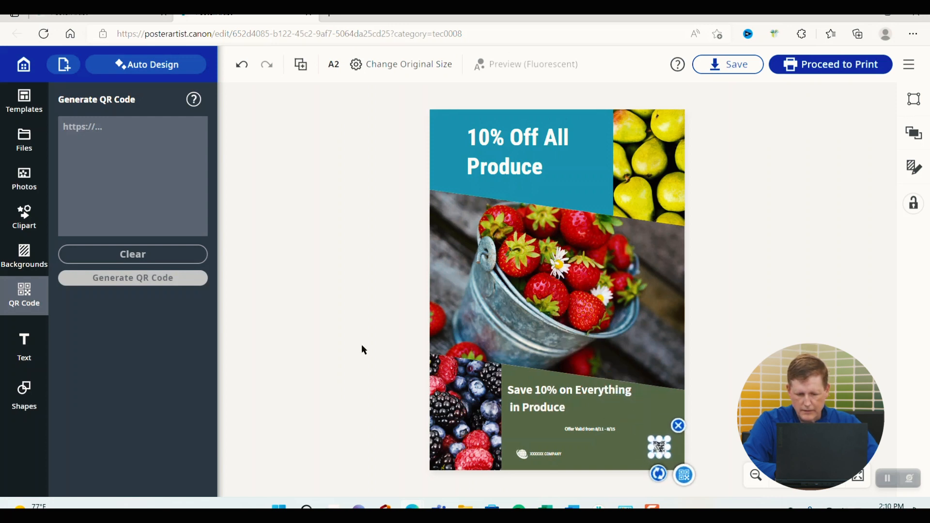
left_click(331, 348)
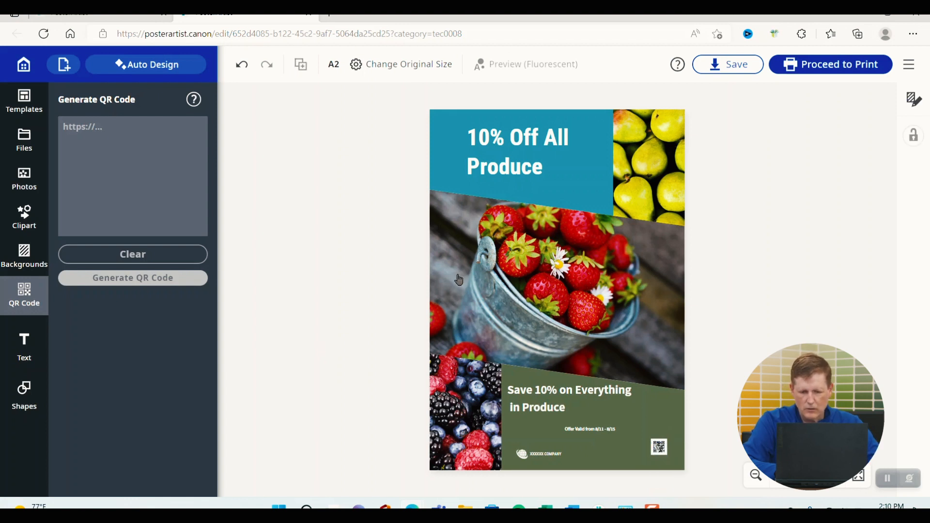
With the poster's pears photo selected, search the Pixabay stock photos for "fruit" and pick the sliced watermelon photo.
left_click(653, 175)
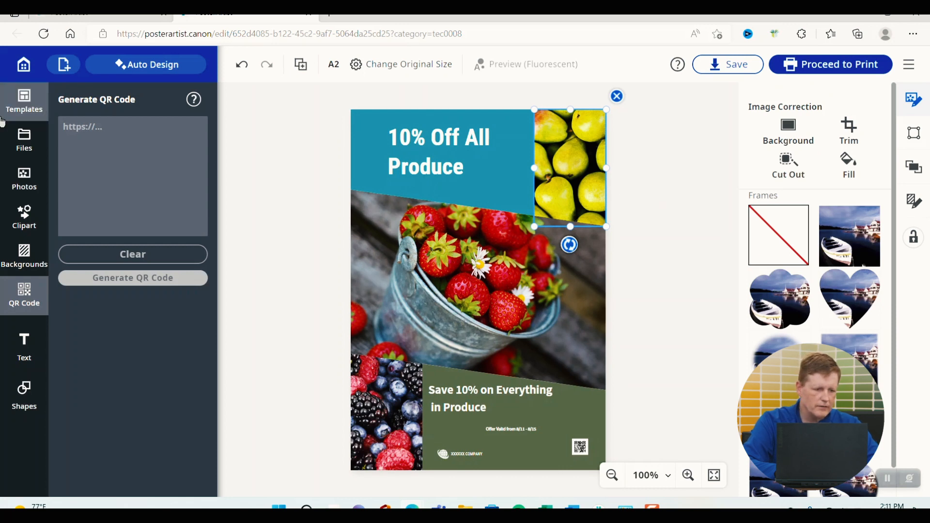
left_click(29, 189)
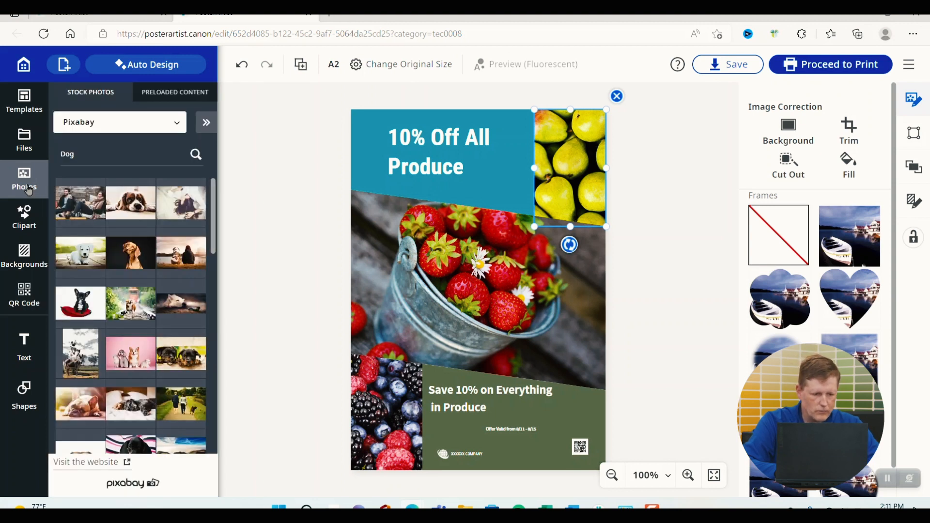
double_click(68, 154)
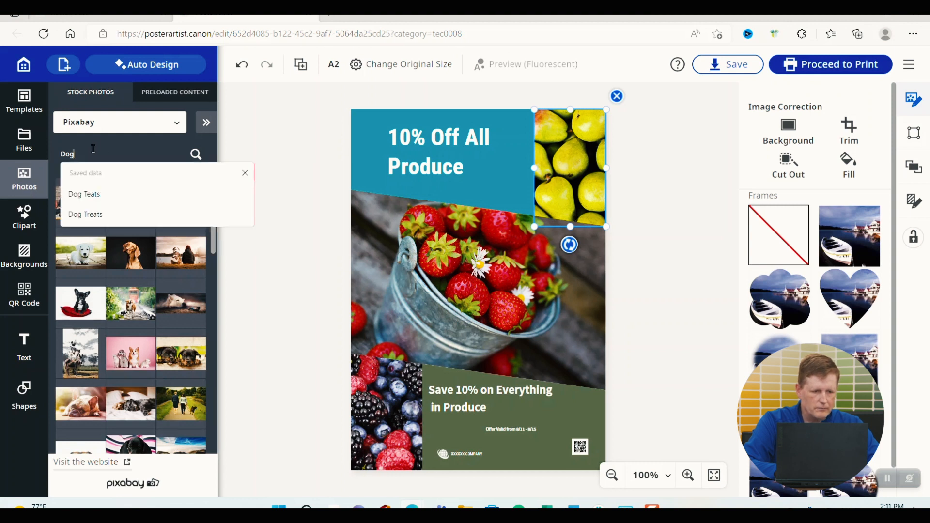
type("fr")
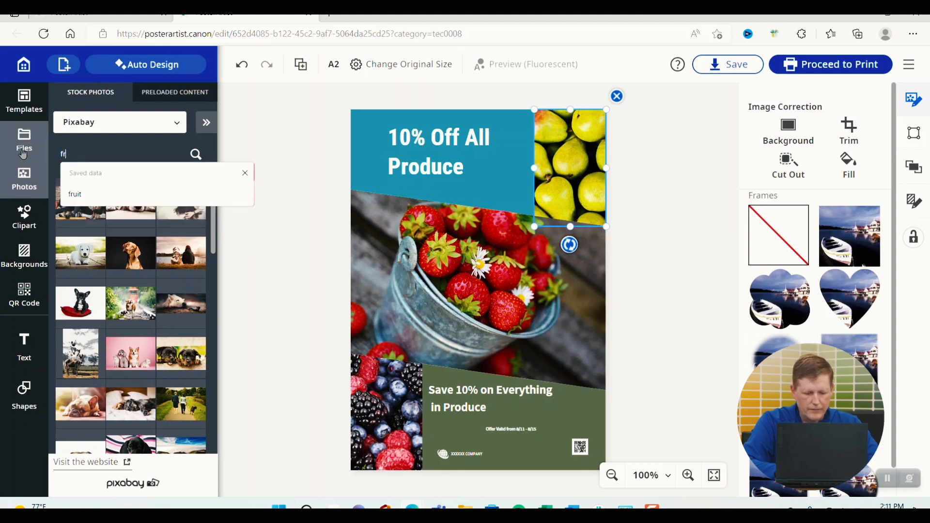
type("uit")
key("Return")
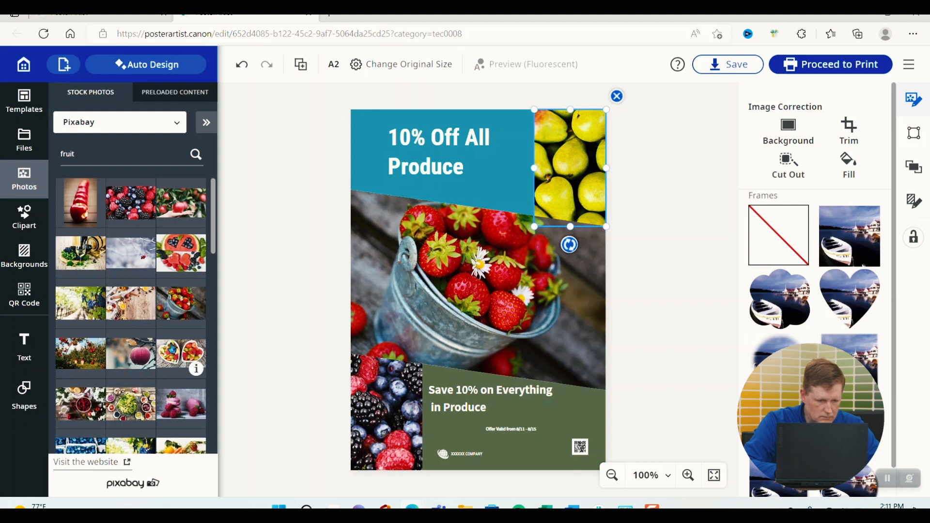
left_click(175, 411)
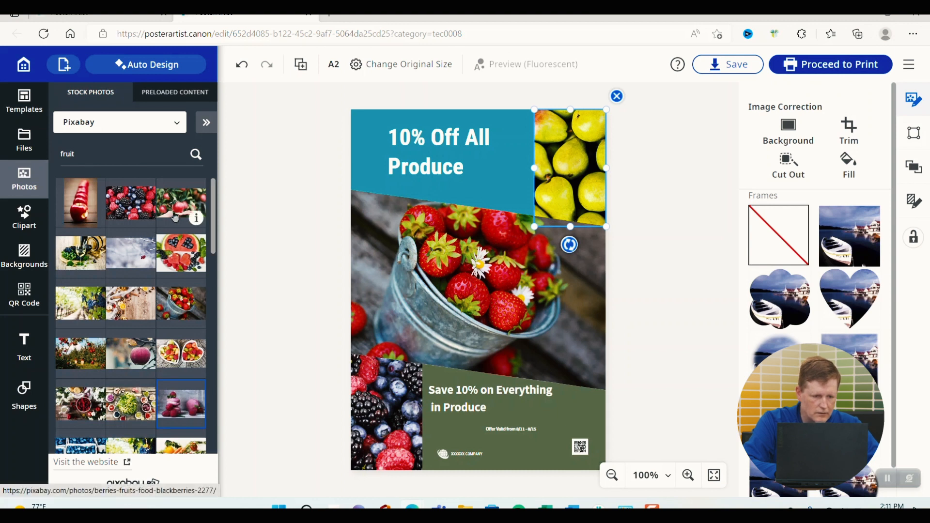
left_click(177, 249)
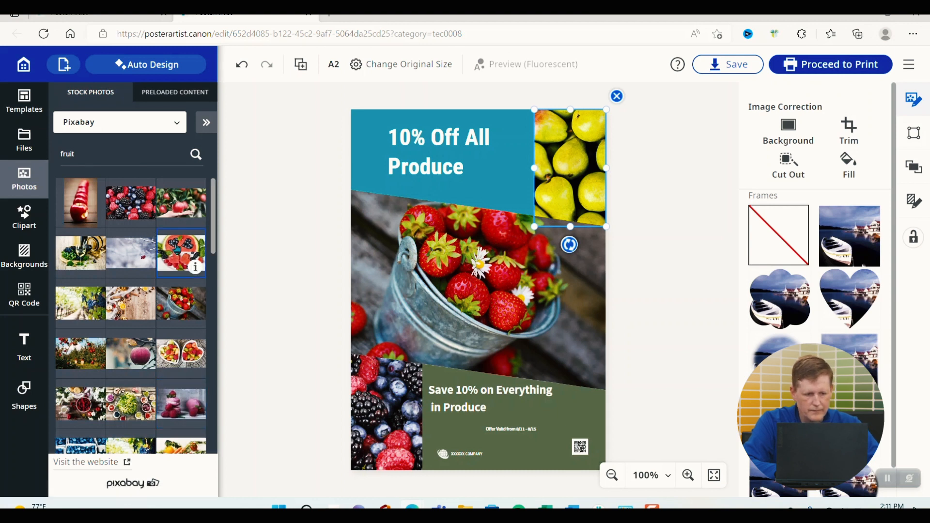